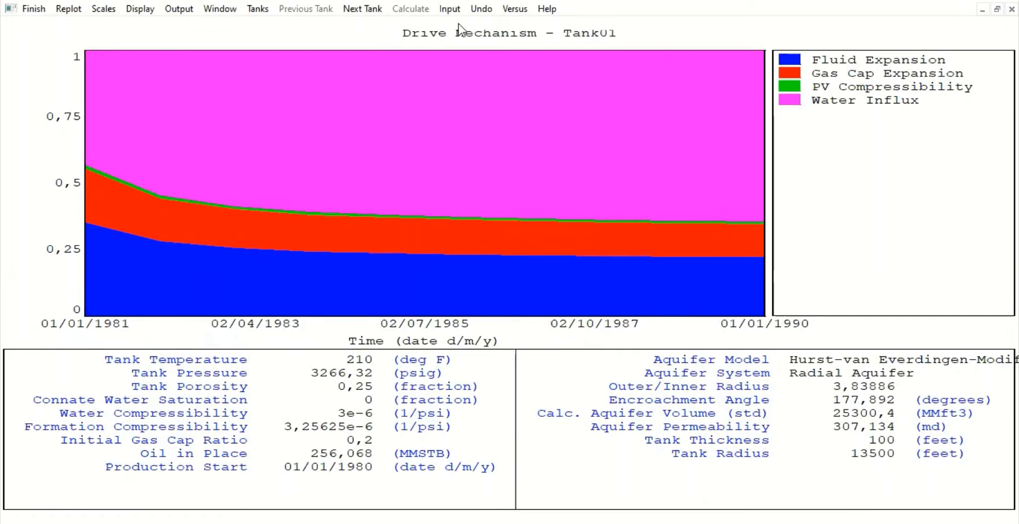
Display Tank02's drive mechanism plot, examine its water injection contribution, and return to the tank model.
left_click(364, 11)
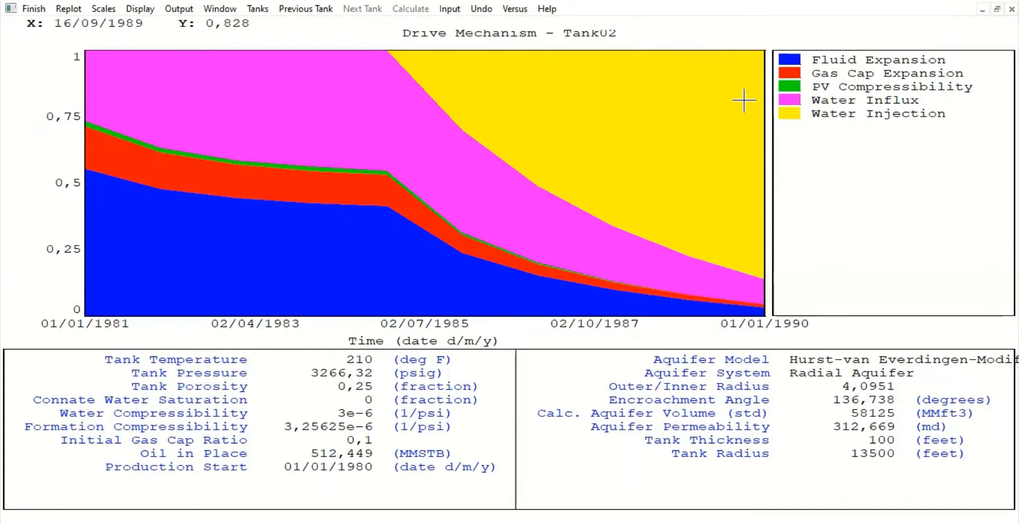
left_click(33, 9)
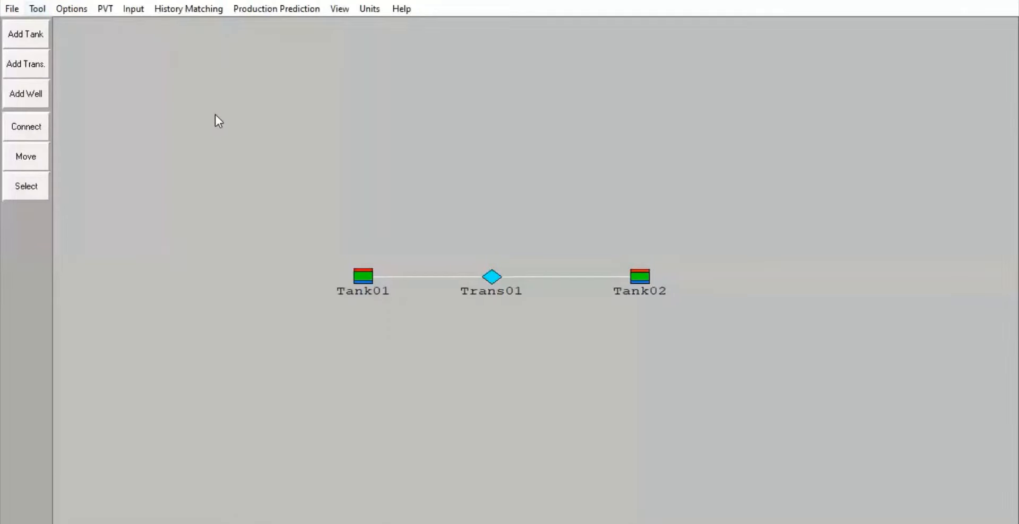
Open Tank02's production history and examine its plot of reservoir pressure and cumulative oil production over time.
double_click(641, 273)
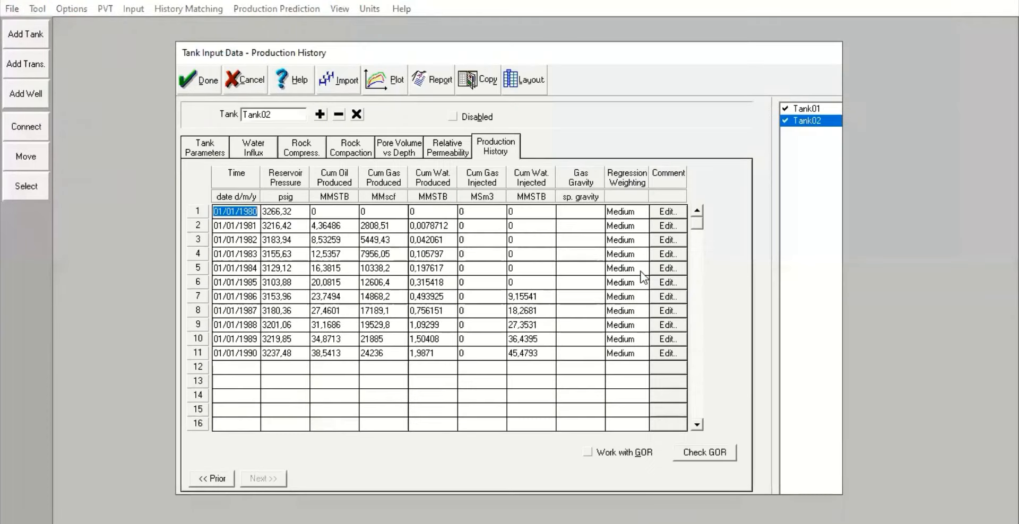
left_click(390, 80)
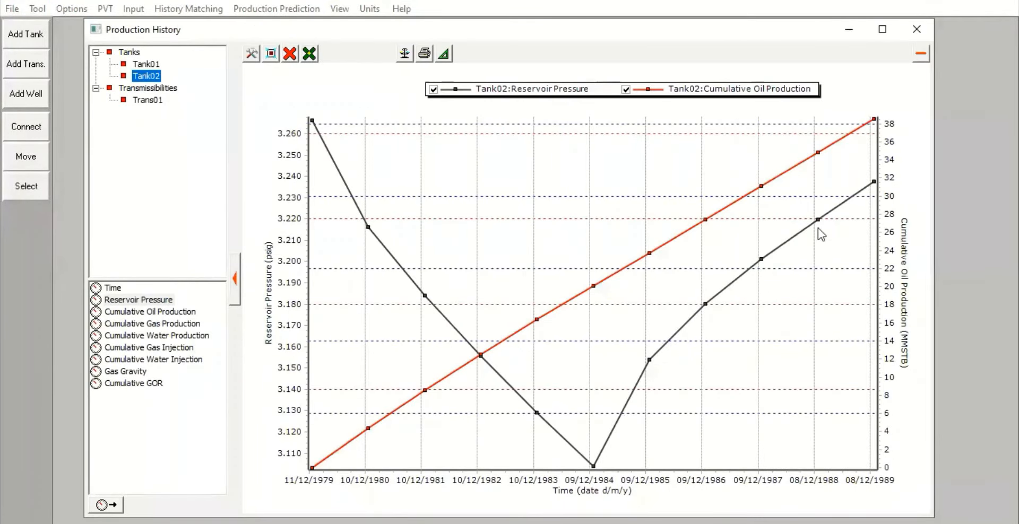
left_click(916, 29)
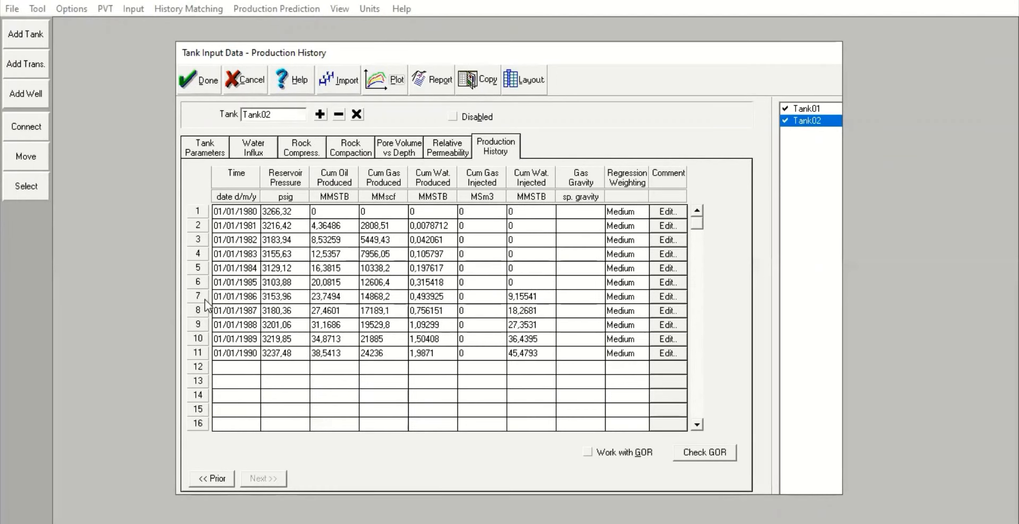
left_click(380, 70)
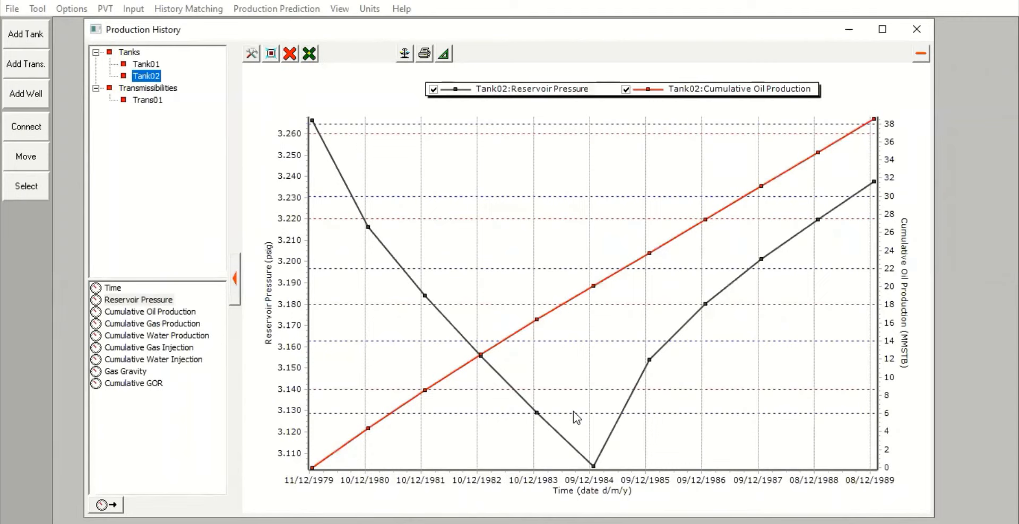
left_click(710, 465)
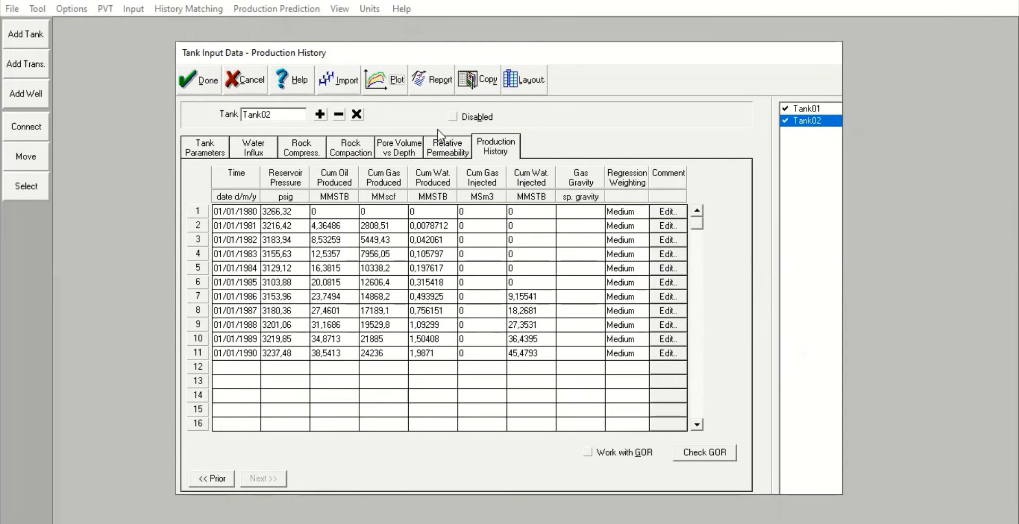
left_click(385, 80)
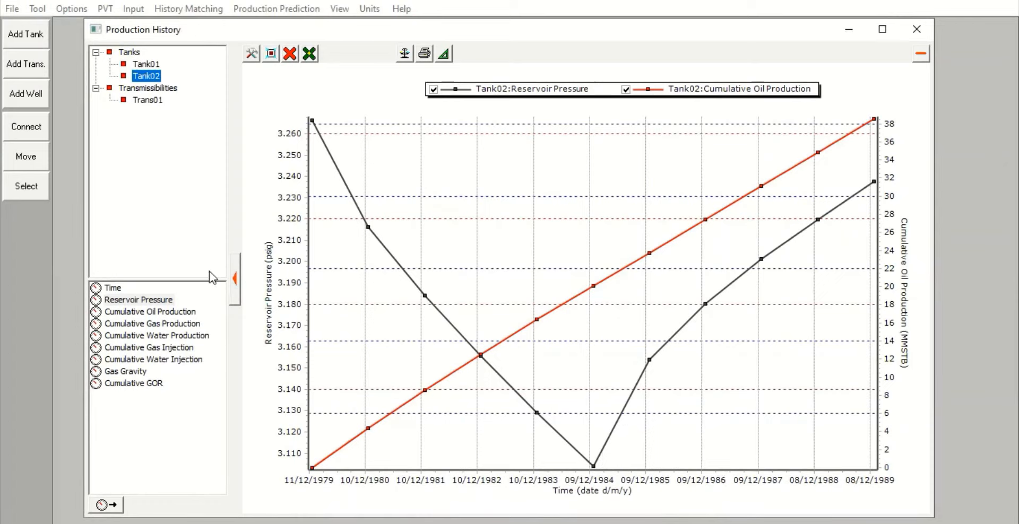
Clear the curves and plot Tank02's reservoir pressure with cumulative gas injection.
left_click(291, 54)
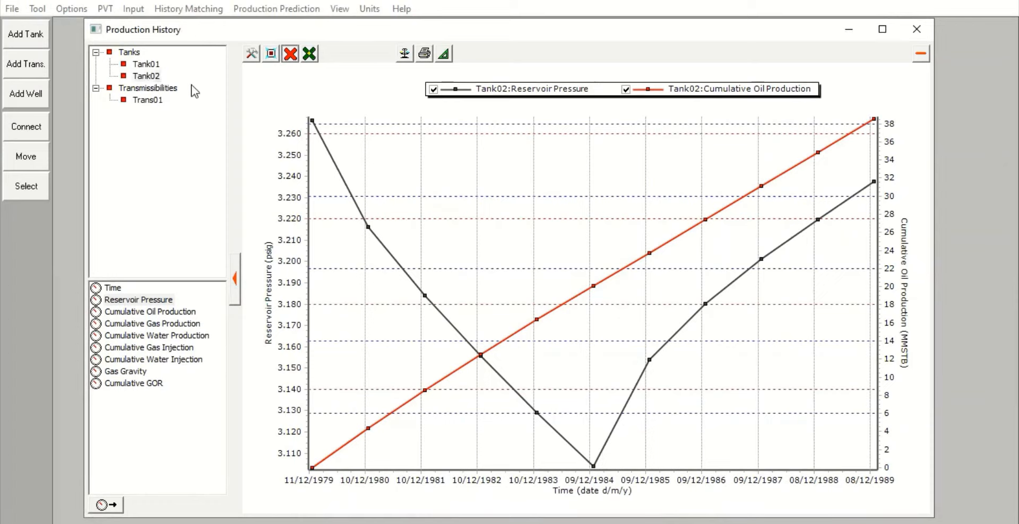
left_click(146, 76)
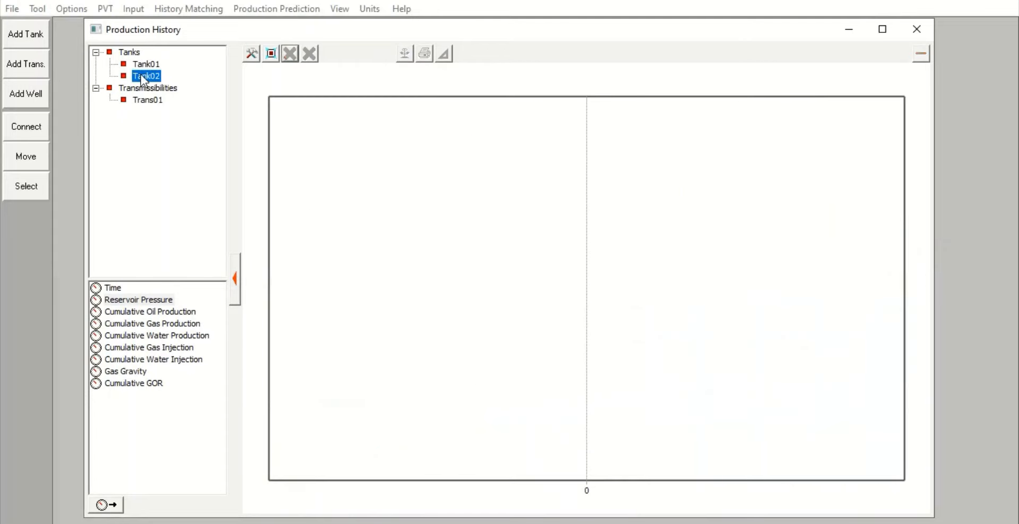
left_click(154, 299)
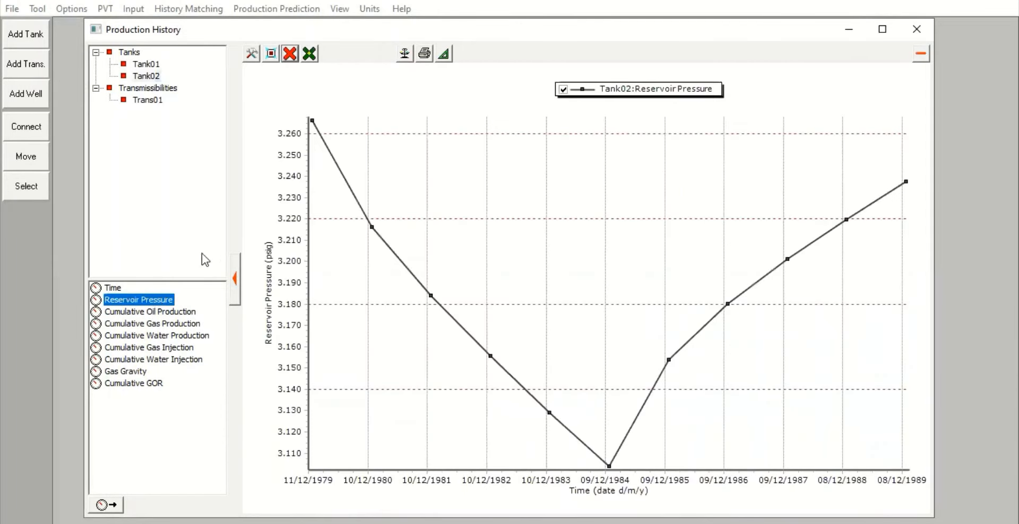
double_click(165, 350)
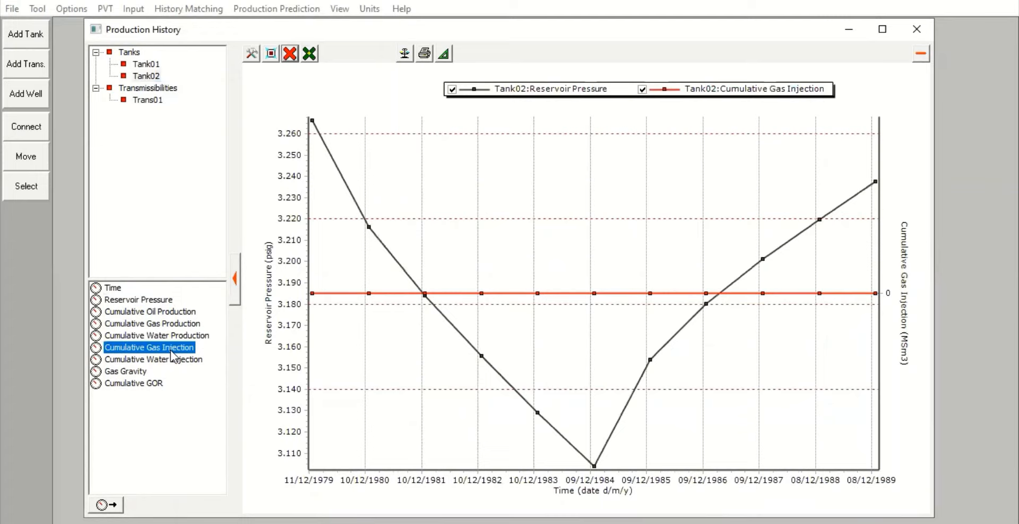
left_click(152, 64)
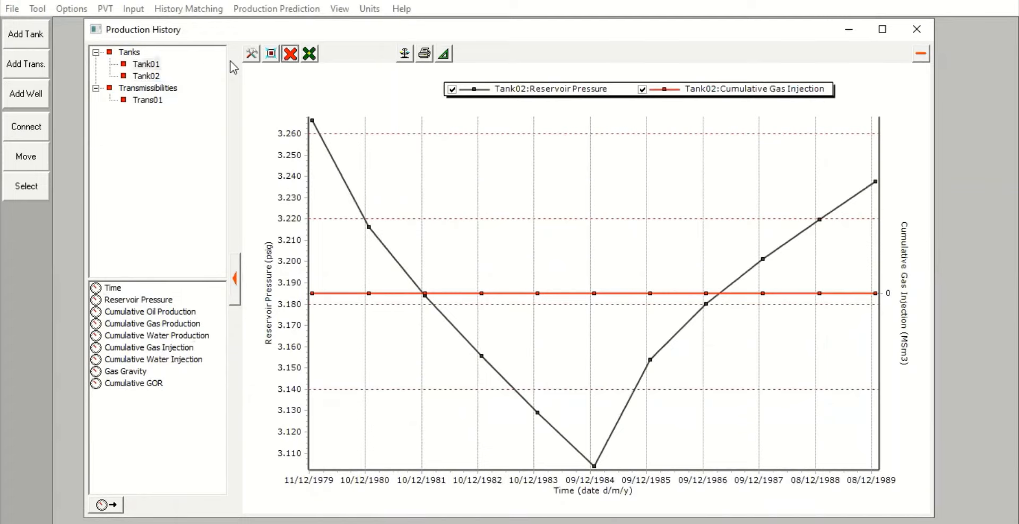
Replace the curves with Tank02's cumulative water injection and reservoir pressure, compare their trends, and close the plot.
left_click(290, 54)
left_click(146, 76)
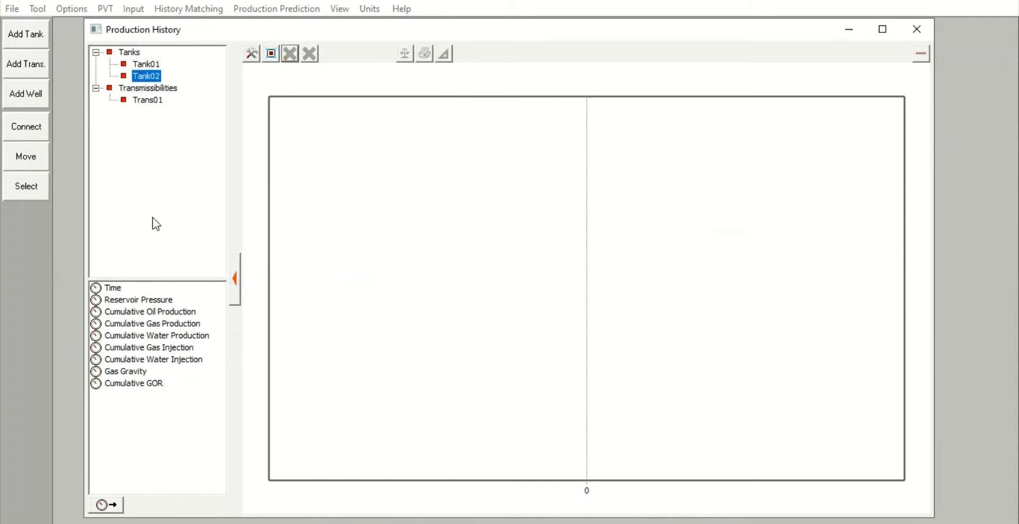
left_click(165, 361)
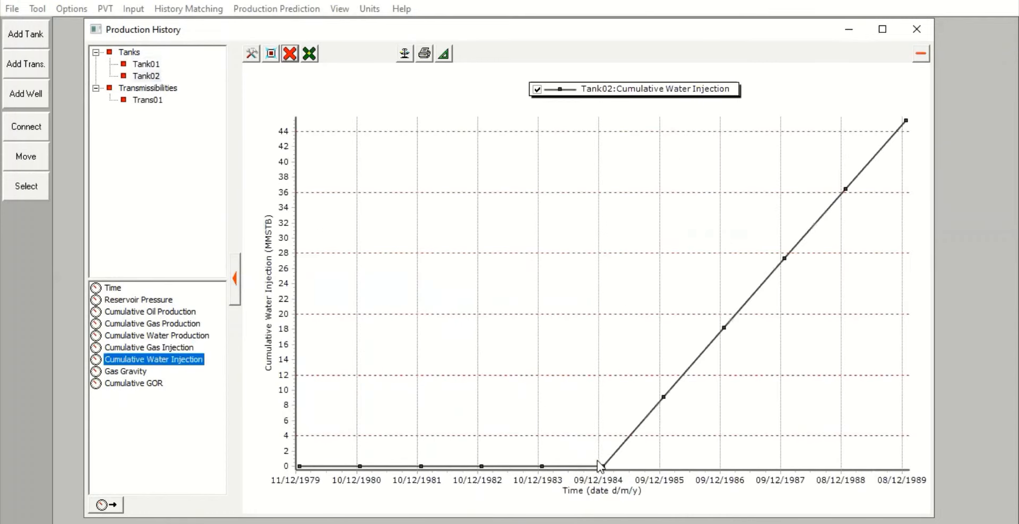
double_click(138, 300)
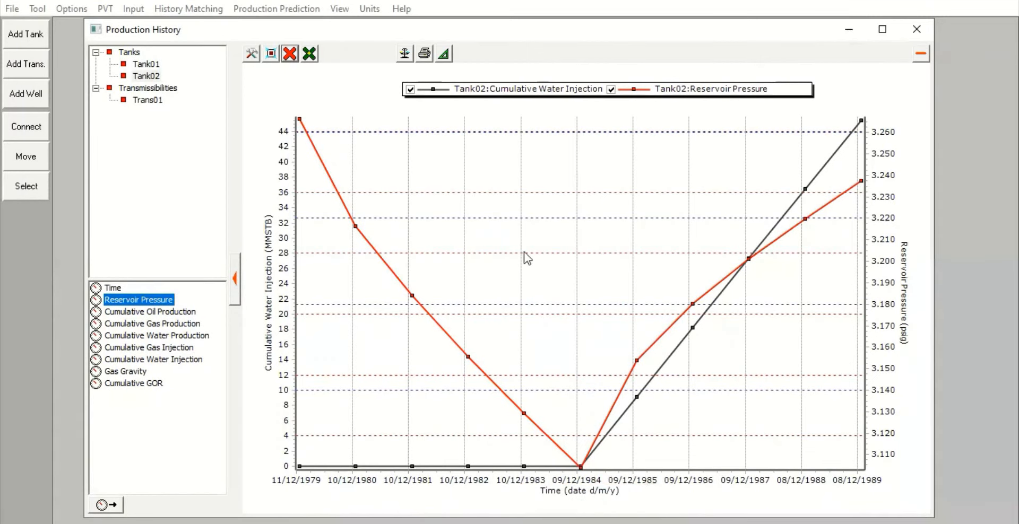
mouse_move(586, 463)
left_click(917, 28)
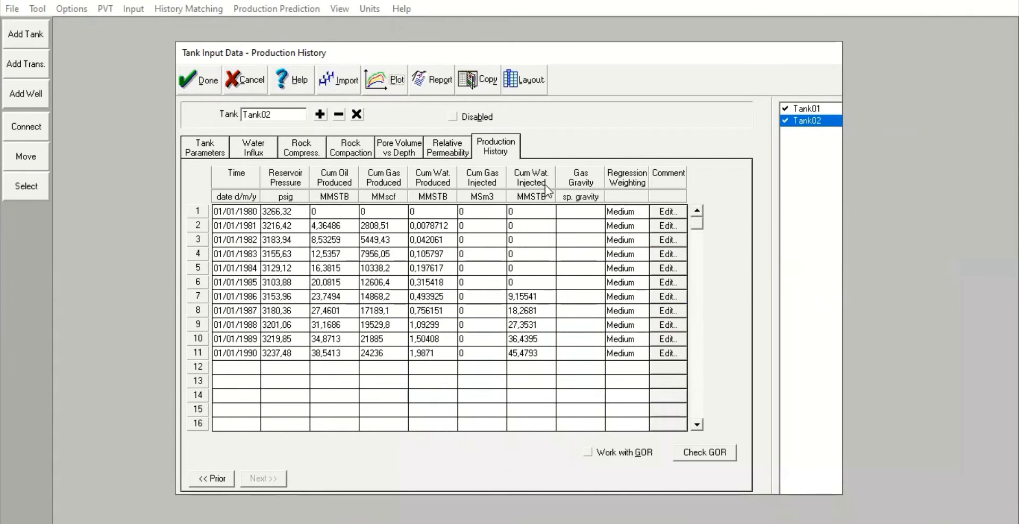
Compare Tank02's reservoir pressure, cumulative oil production and cumulative water injection in one maximized plot, and close the tank data.
left_click(541, 298)
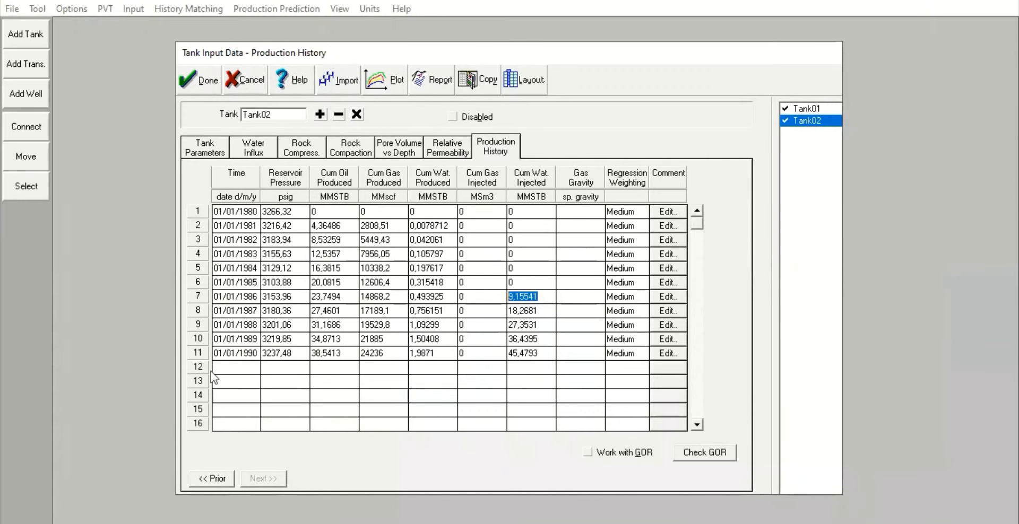
left_click(385, 80)
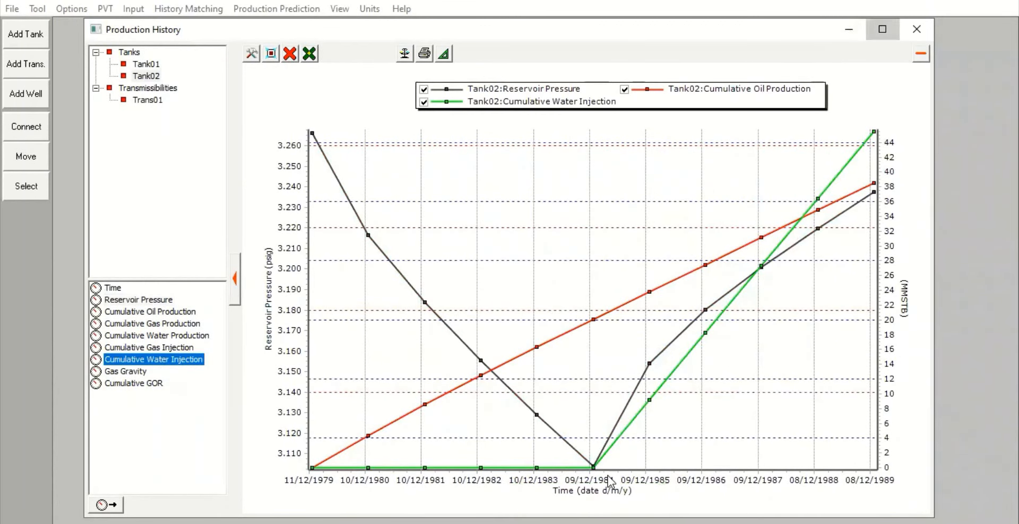
left_click(882, 29)
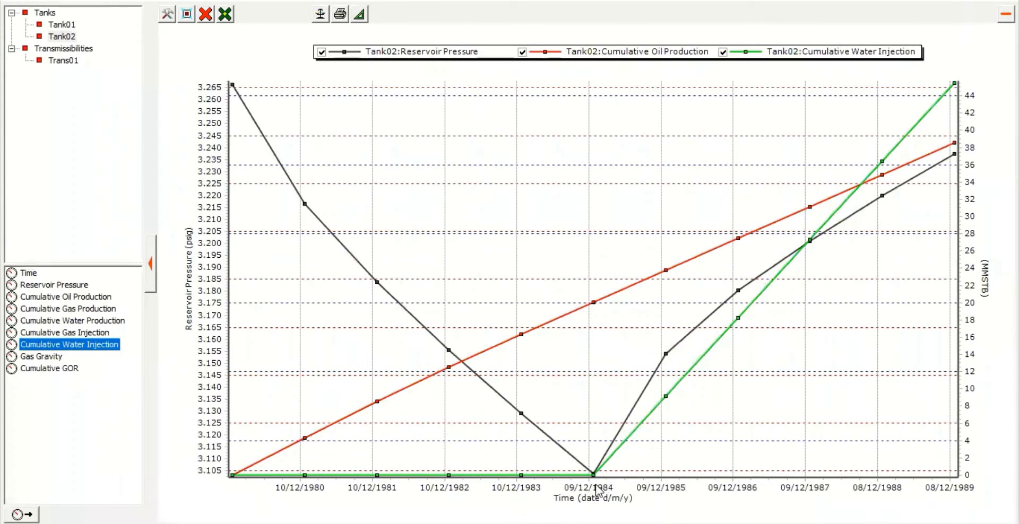
mouse_move(596, 491)
mouse_move(667, 398)
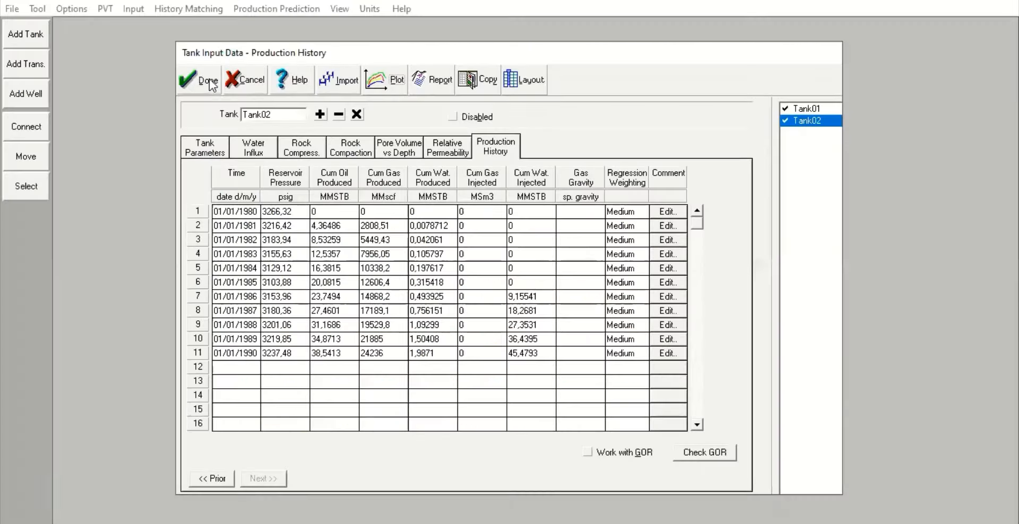
left_click(208, 75)
left_click(199, 80)
Reopen the history matching energy plot to examine Tank02's drive mechanisms, and return to the tank model.
left_click(189, 9)
left_click(186, 60)
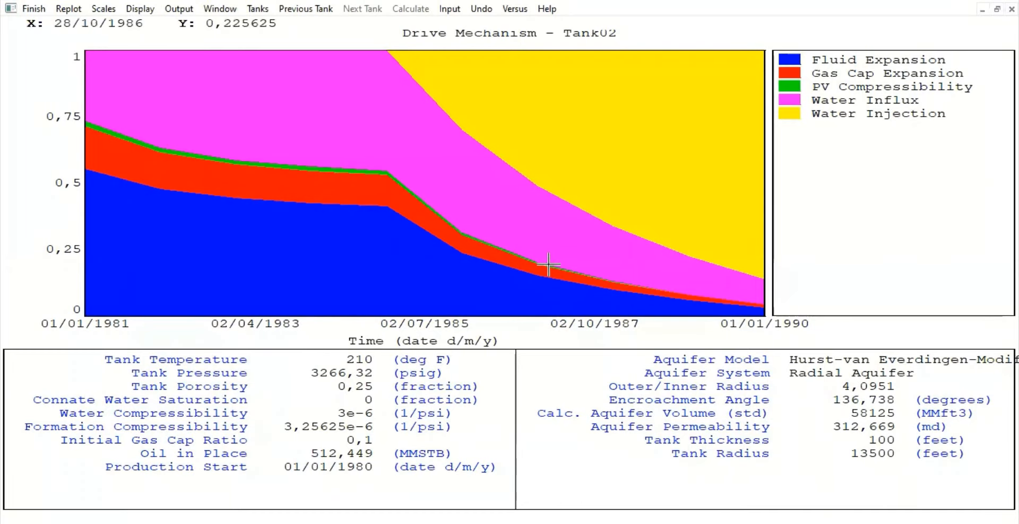
left_click(35, 9)
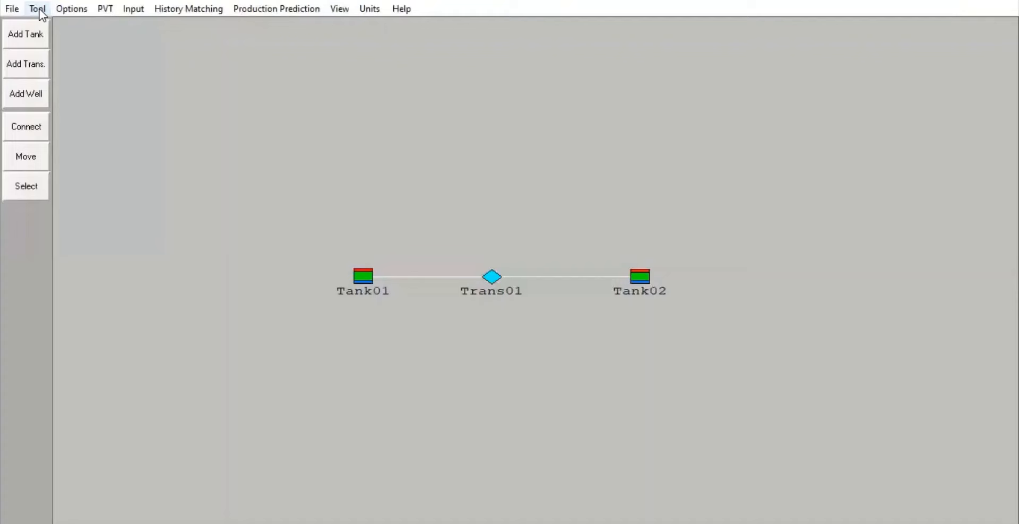
Run the history matching simulation and calculate its results for the full production period.
left_click(177, 9)
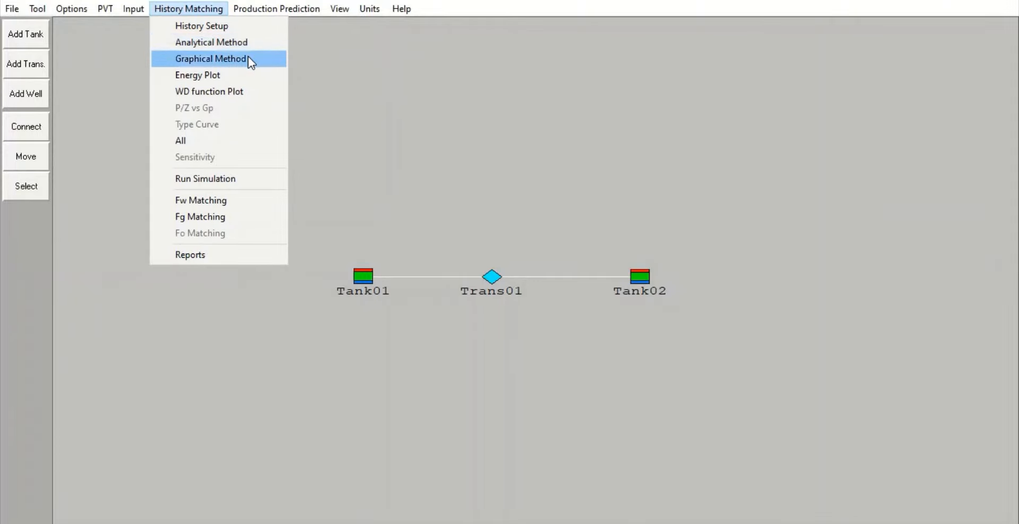
left_click(228, 180)
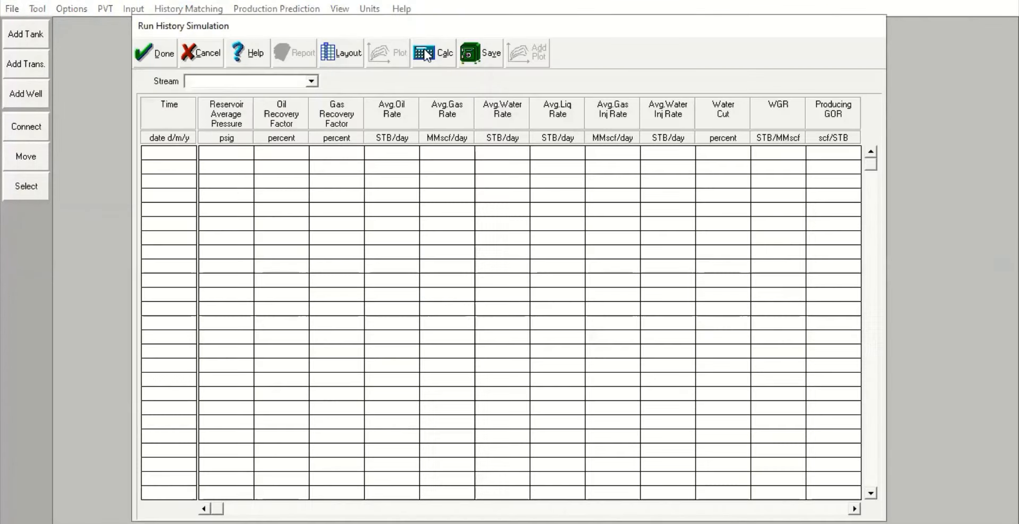
left_click(427, 55)
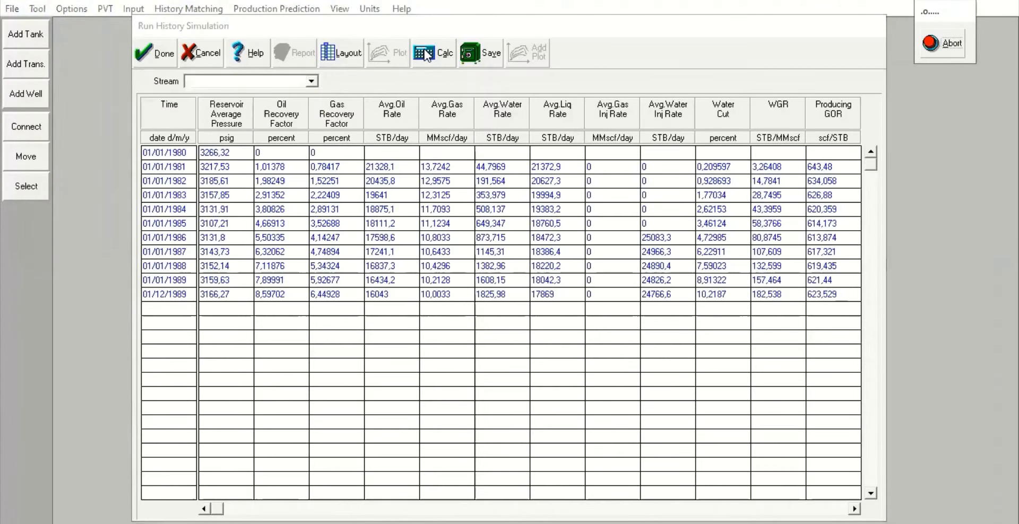
left_click(570, 321)
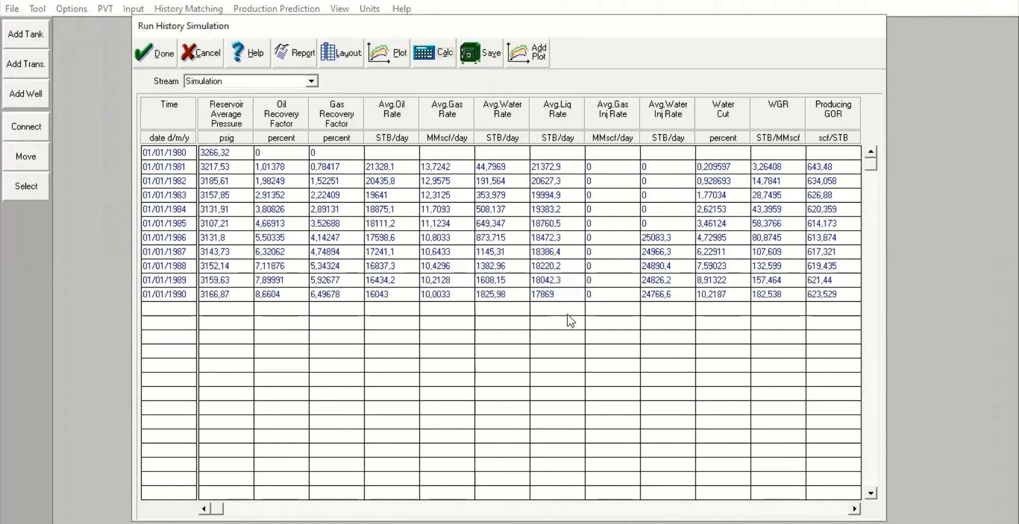
Plot Tank01's historical tank pressure in the simulation results and maximize the plot window.
left_click(388, 53)
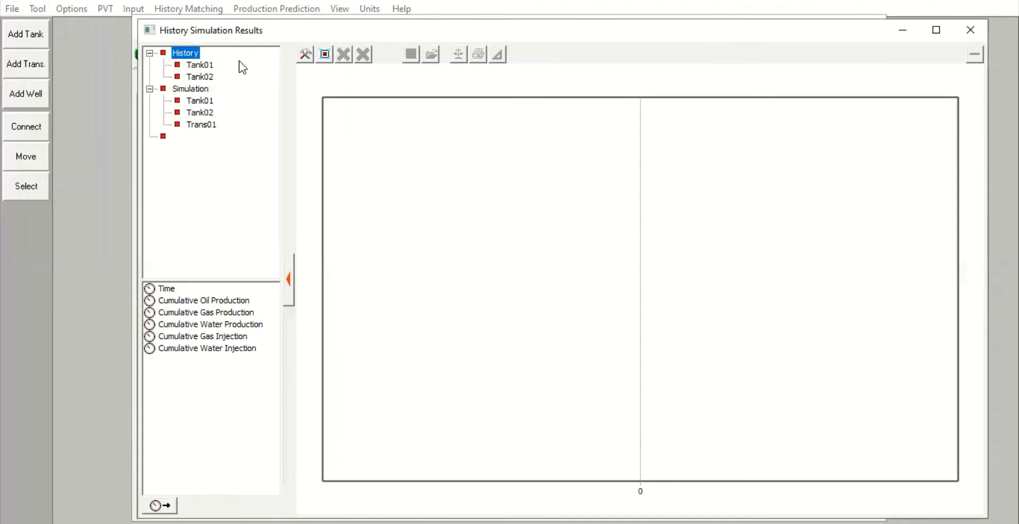
left_click(204, 66)
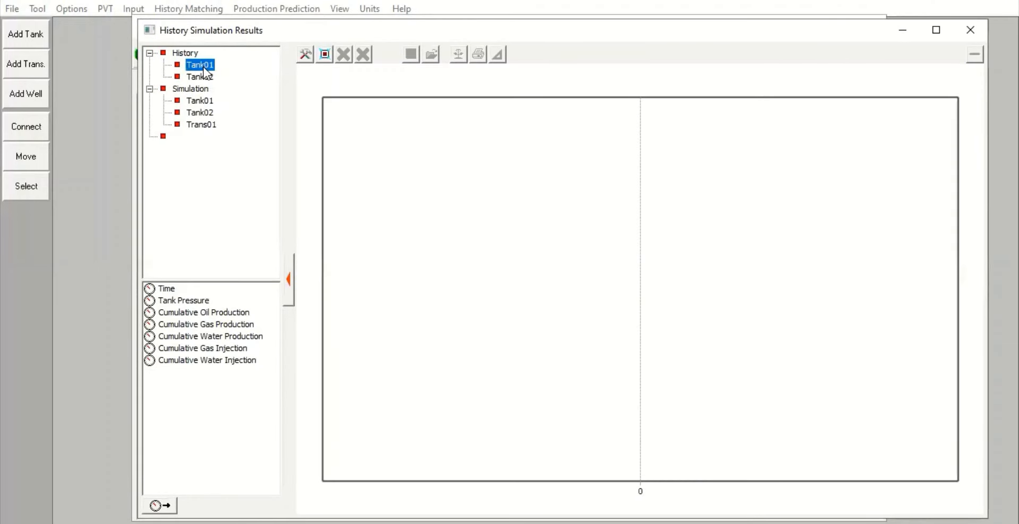
double_click(183, 300)
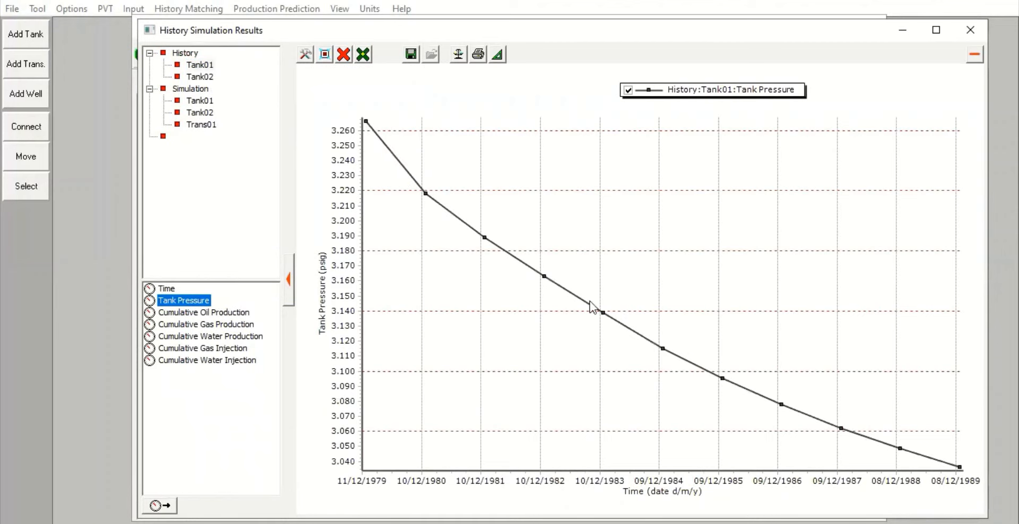
left_click(936, 30)
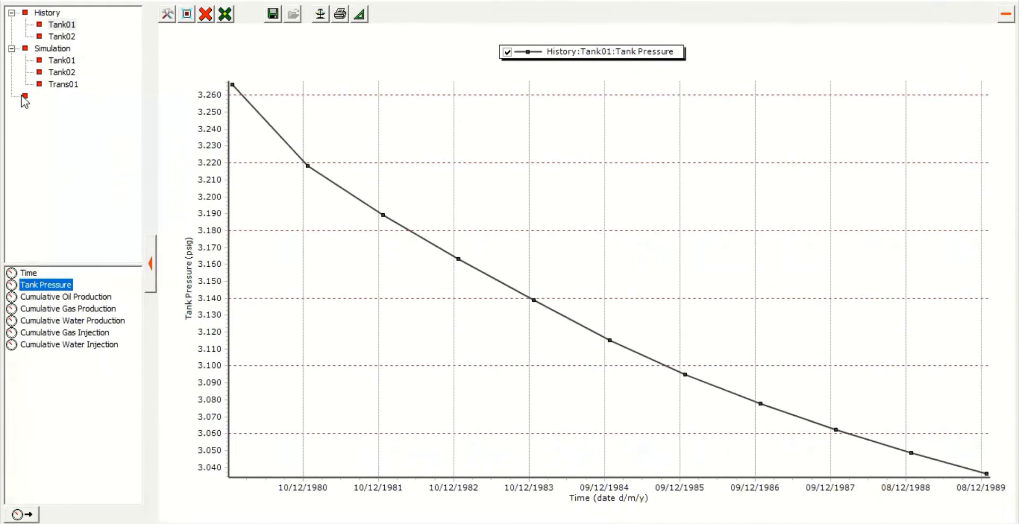
Overlay Tank01's simulated tank pressure on the history curve, and temporarily hide the history curve to compare the two.
left_click(63, 62)
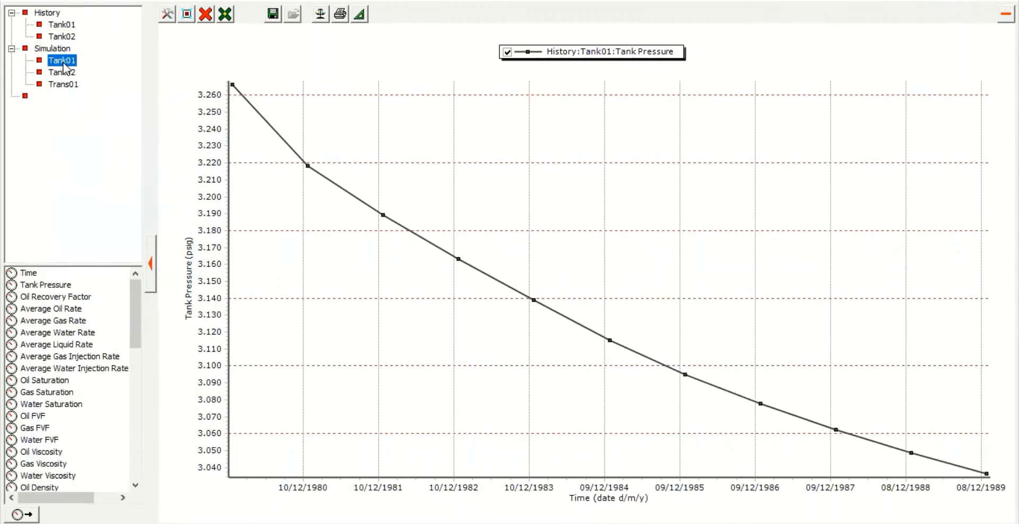
left_click(50, 285)
double_click(50, 285)
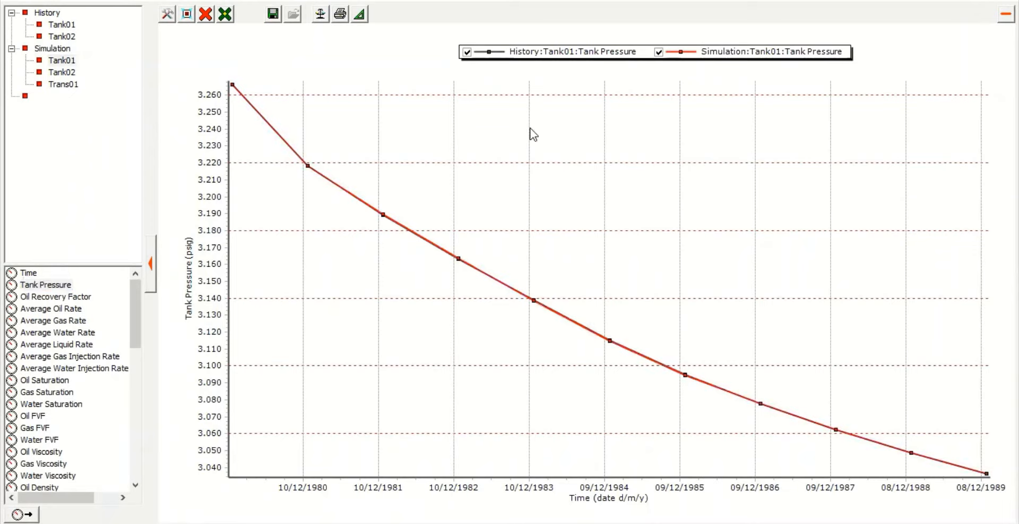
left_click(467, 52)
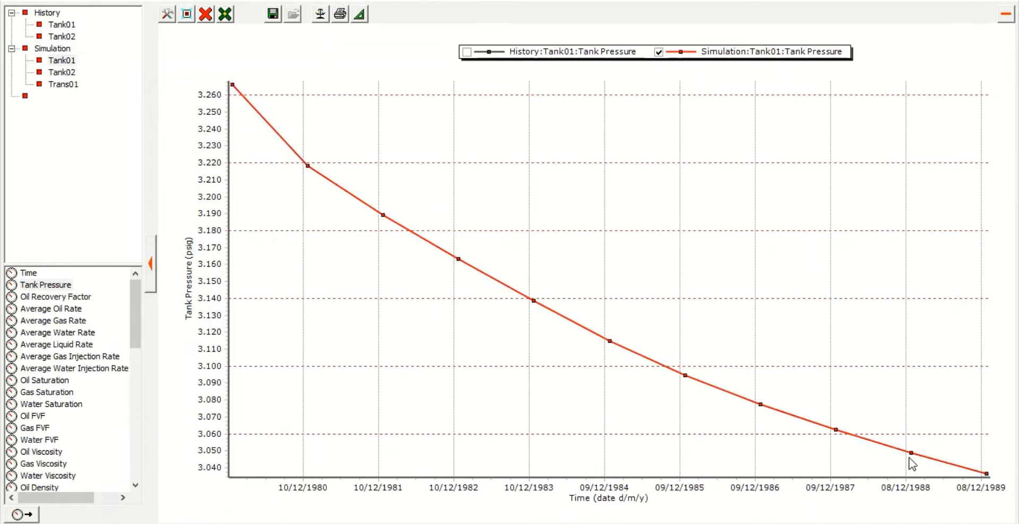
left_click(467, 52)
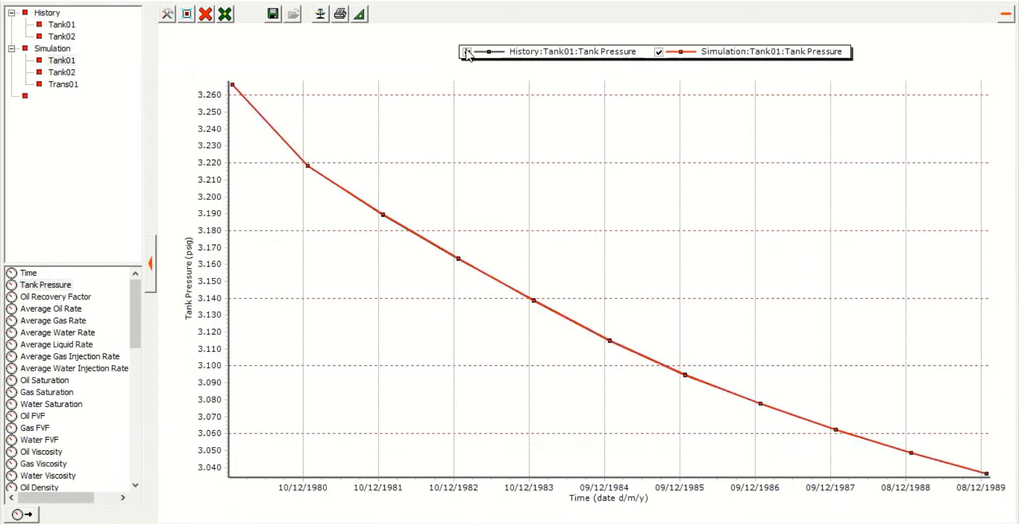
Overlay Tank02's historical and simulated tank pressure on the Tank01 pressure plot to compare them.
left_click(61, 36)
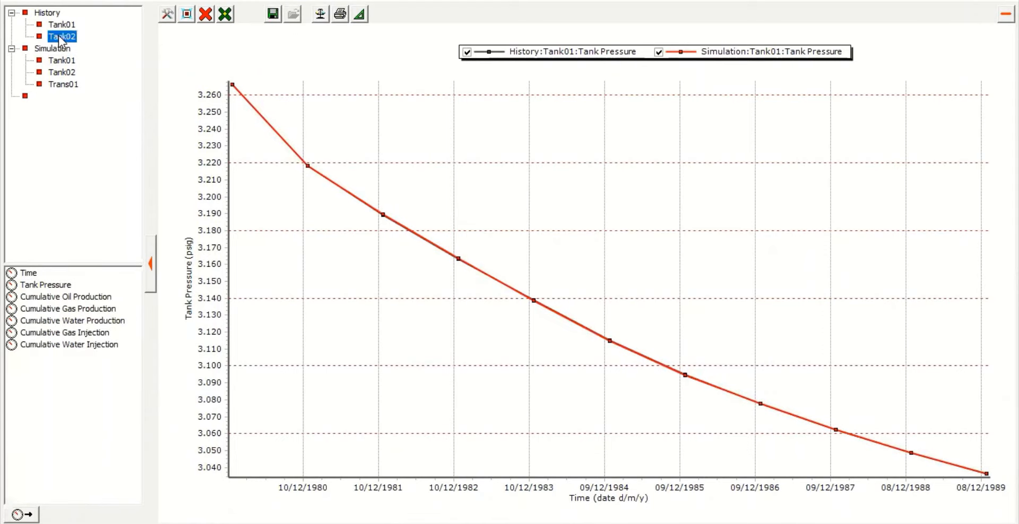
left_click(32, 285)
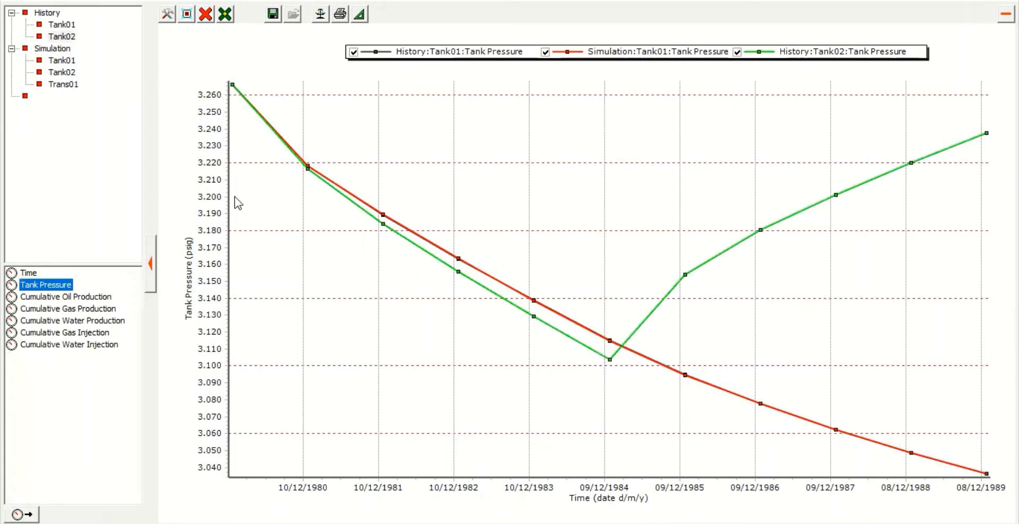
left_click(52, 48)
left_click(61, 73)
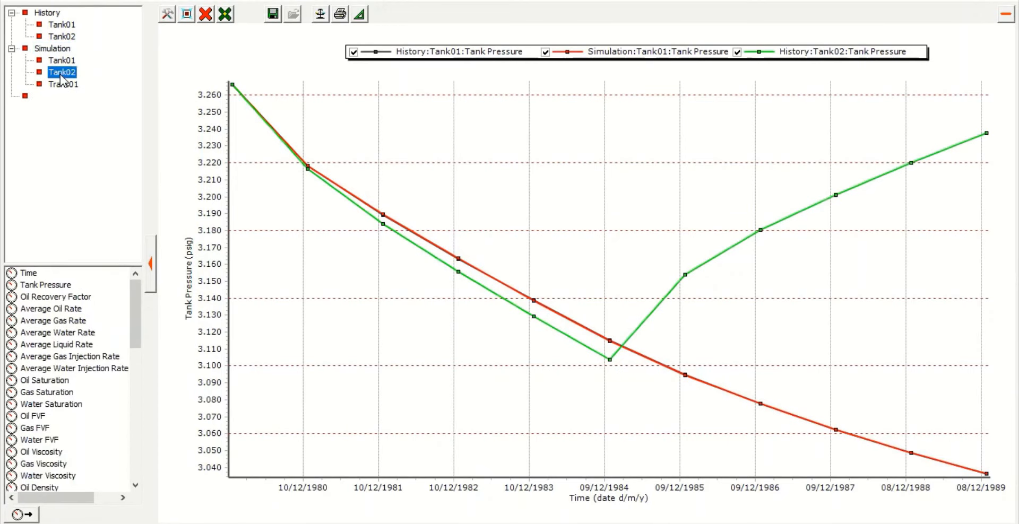
double_click(56, 289)
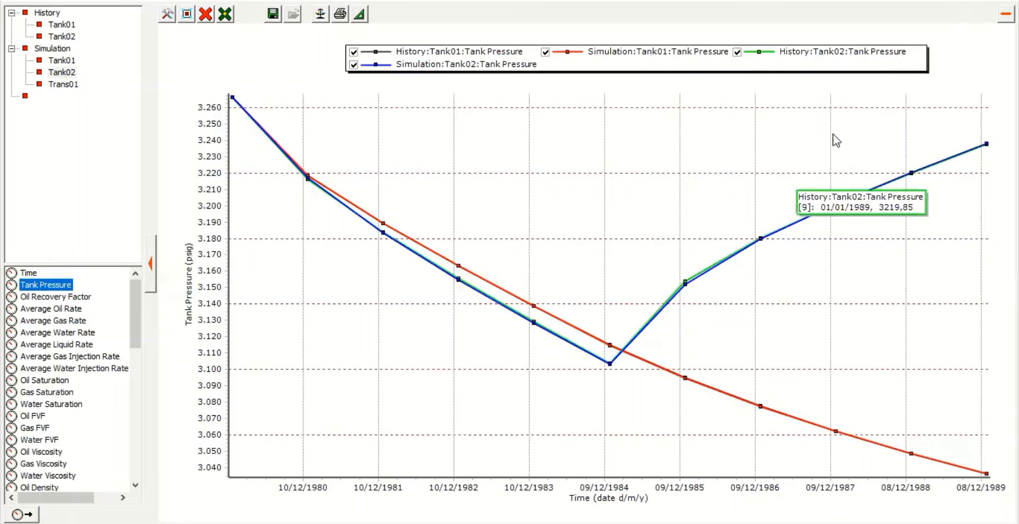
Clear the pressure curves and plot Tank01's simulated average oil, gas and water rates.
left_click(203, 16)
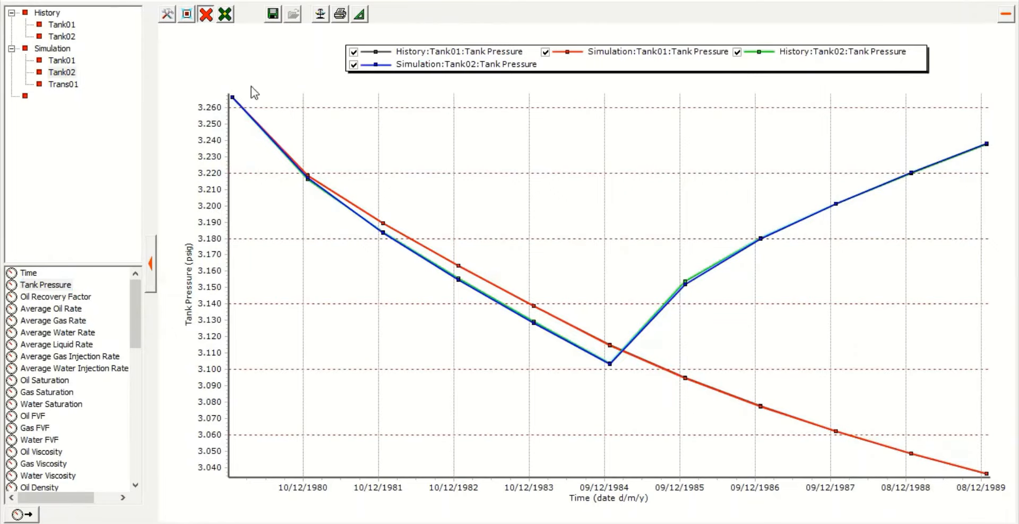
left_click(69, 63)
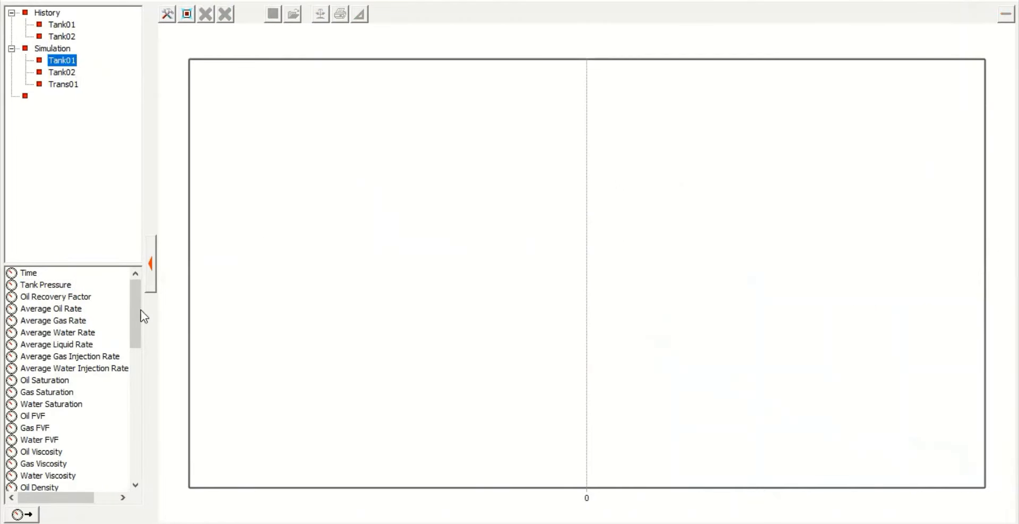
double_click(56, 309)
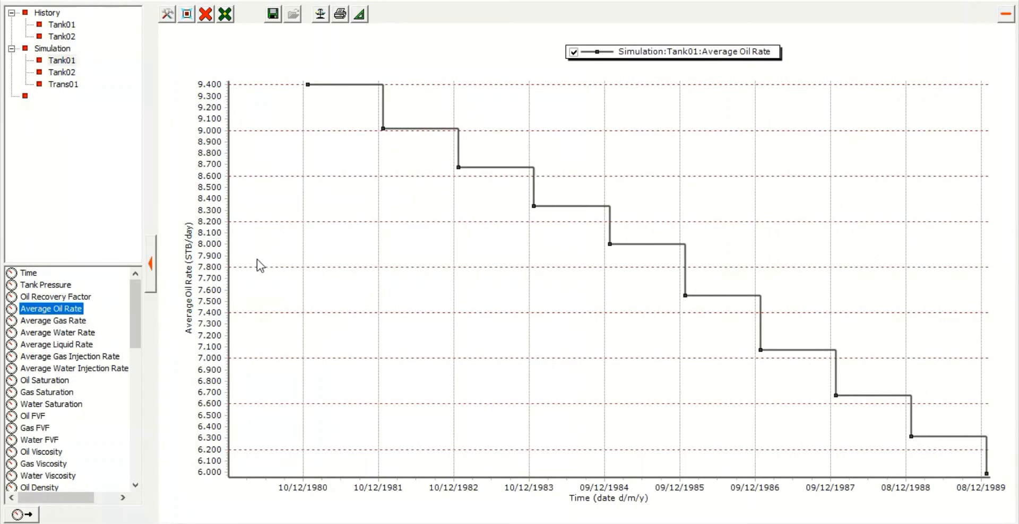
double_click(62, 320)
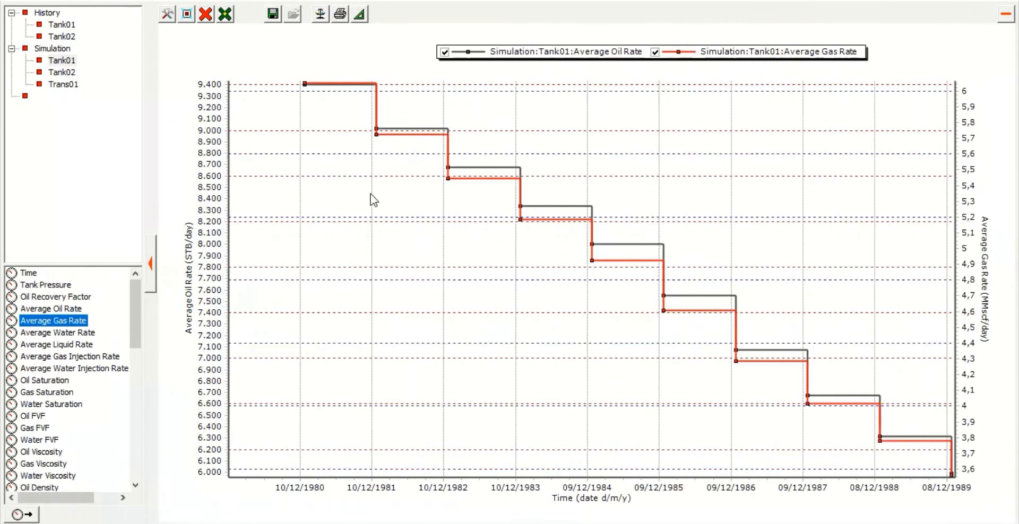
double_click(85, 332)
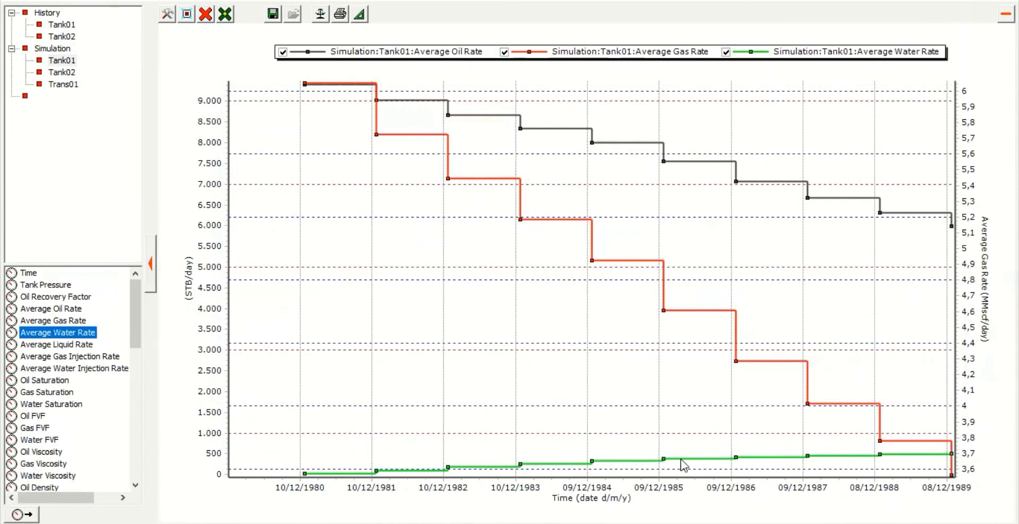
Add the simulated average water injection rates of Tank01 and Tank02 to the rate plot.
mouse_move(937, 455)
left_click(71, 372)
double_click(72, 371)
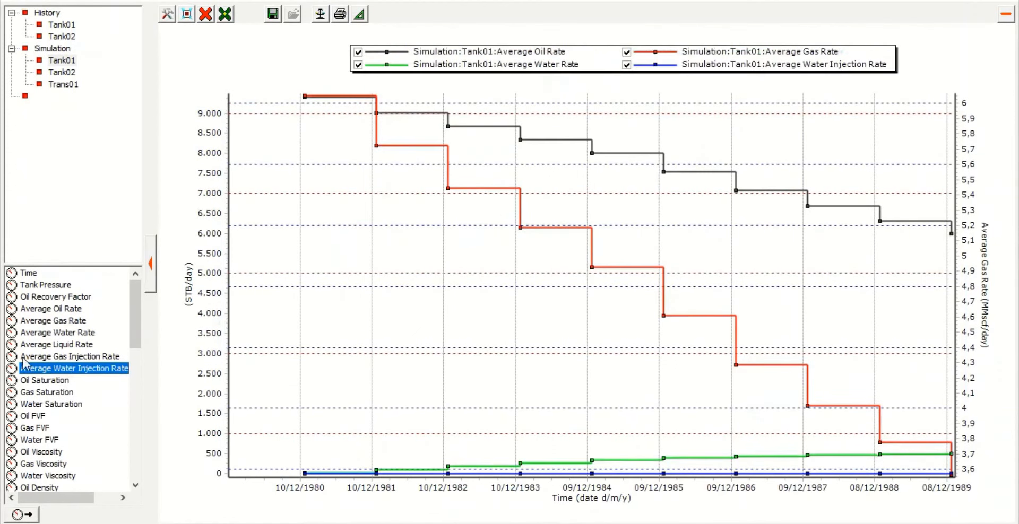
left_click(67, 75)
double_click(72, 371)
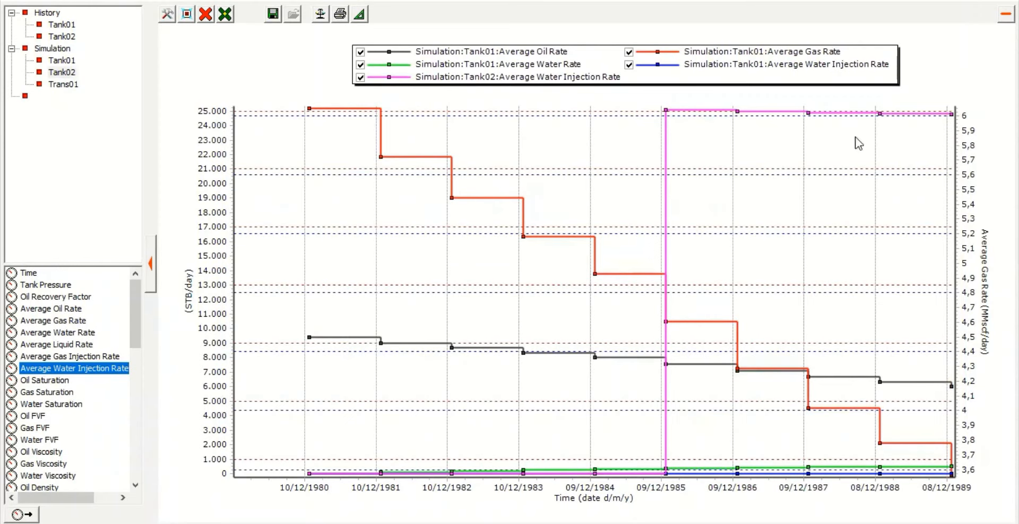
Remove all rate curves and plot the simulated aquifer influx of Tank01 and Tank02 together for comparison.
left_click(206, 14)
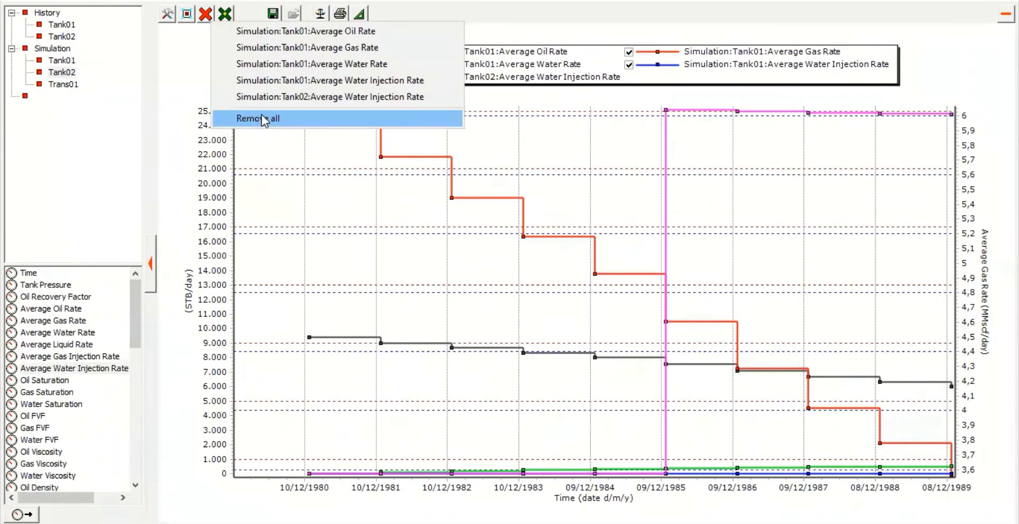
left_click(265, 121)
left_click(62, 59)
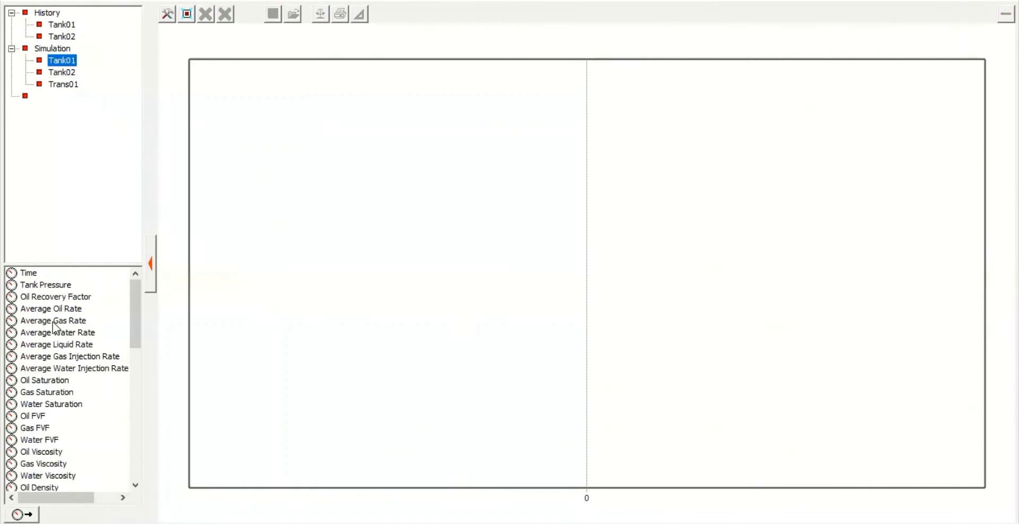
scroll(64, 310, "down", 12)
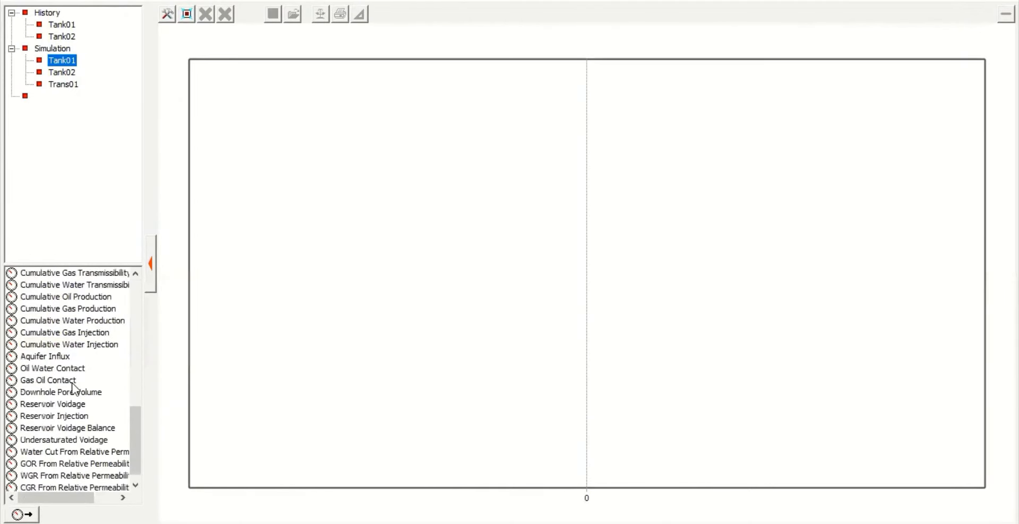
left_click(64, 357)
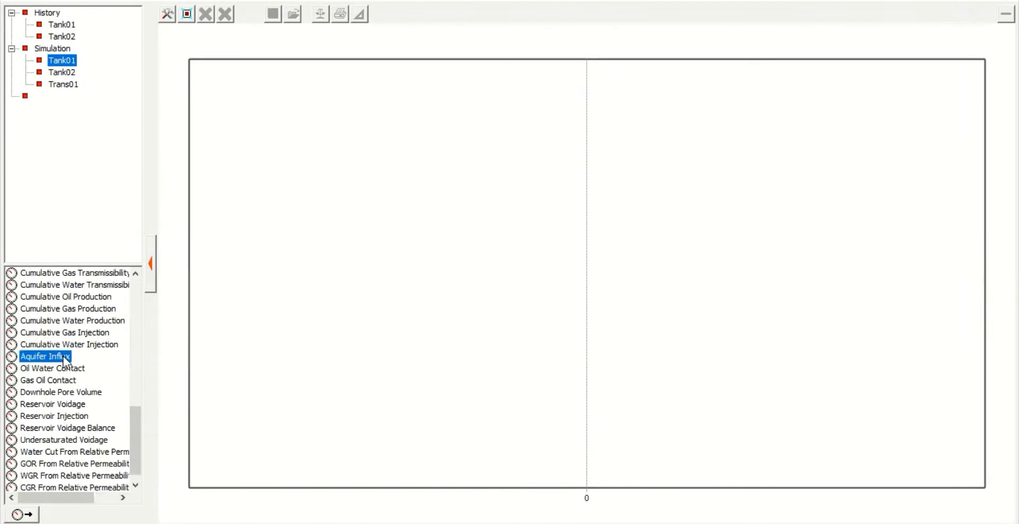
double_click(64, 358)
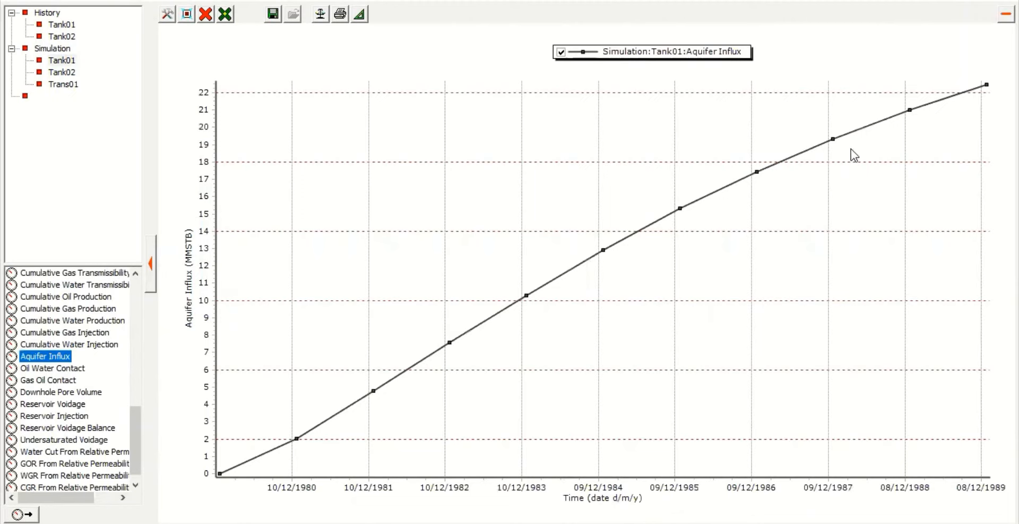
left_click(67, 72)
scroll(71, 455, "down", 12)
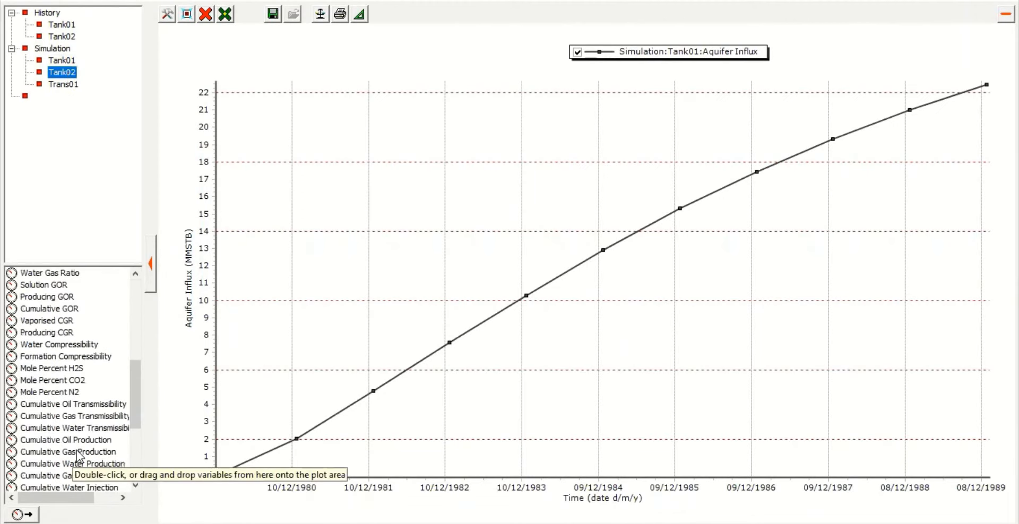
double_click(46, 345)
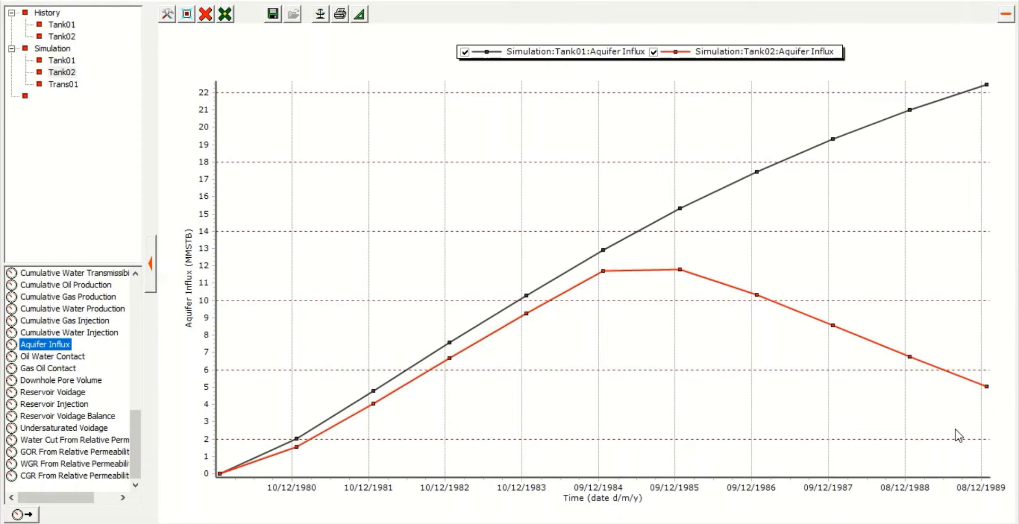
Clear the aquifer influx curves and plot the simulated oil water contact of Tank01 and Tank02.
left_click(206, 16)
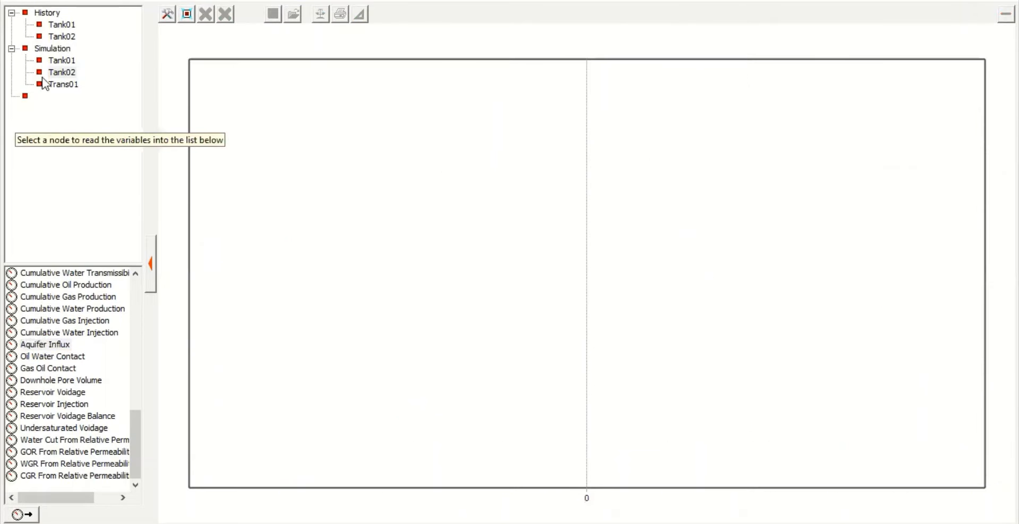
left_click(51, 61)
scroll(84, 369, "down", 10)
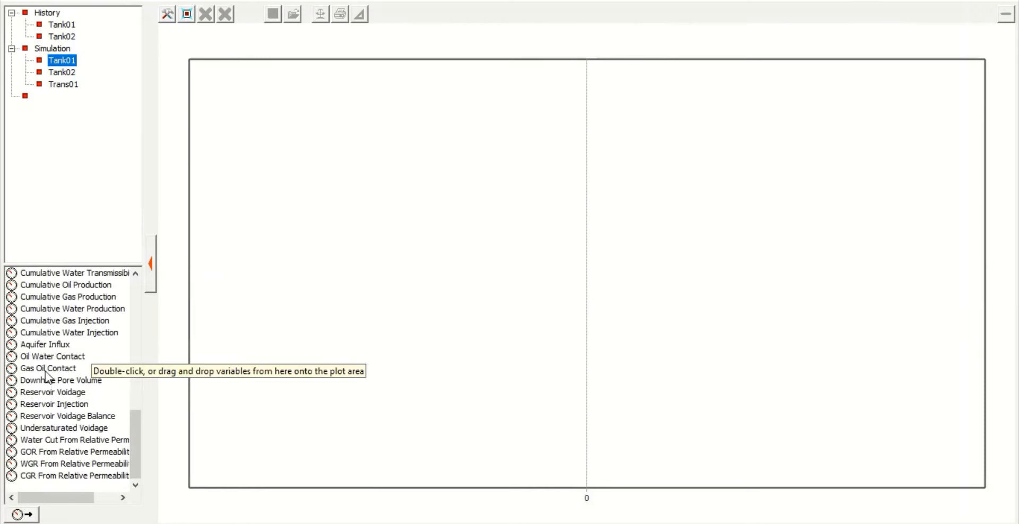
double_click(80, 357)
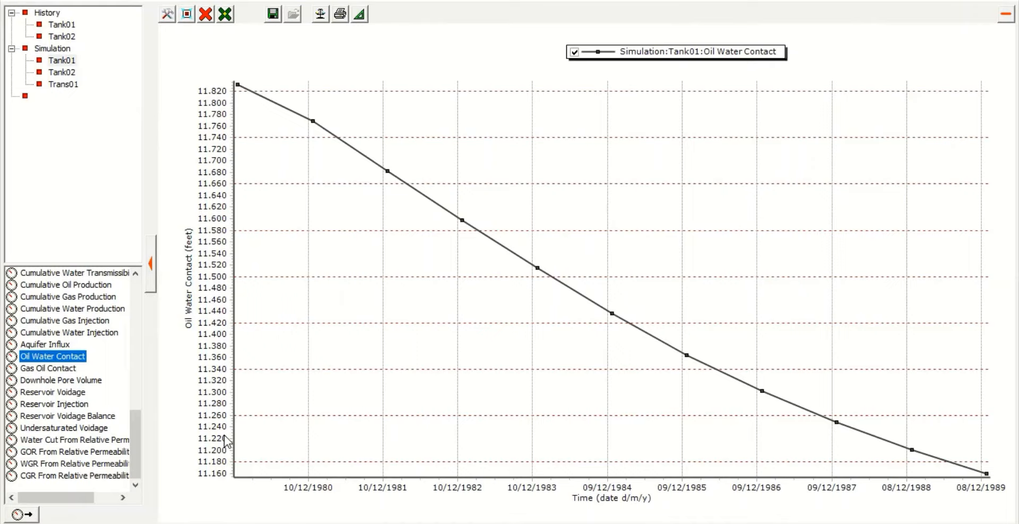
left_click(64, 73)
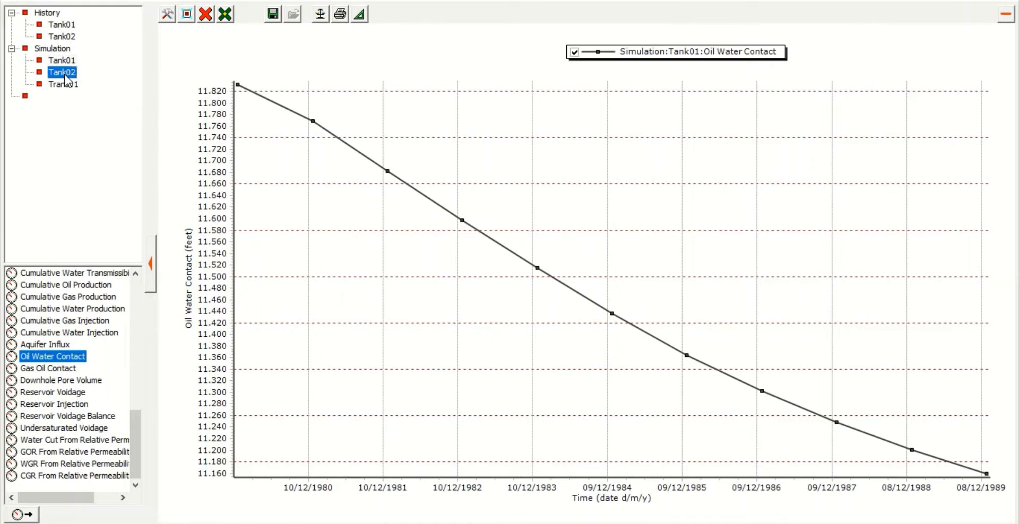
scroll(55, 295, "down", 10)
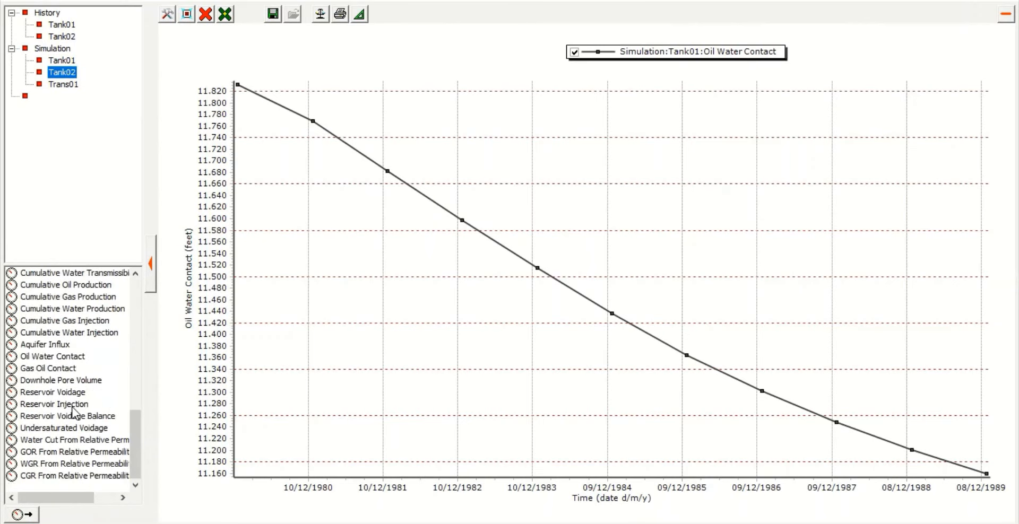
double_click(66, 358)
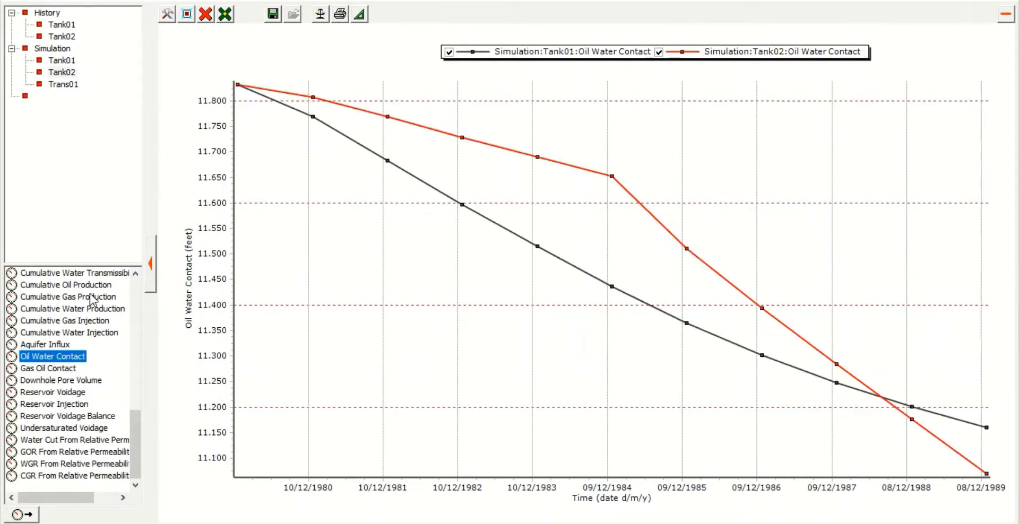
Clear the oil water contact curves and compare the simulated gas oil contact of Tank01 and Tank02.
left_click(206, 14)
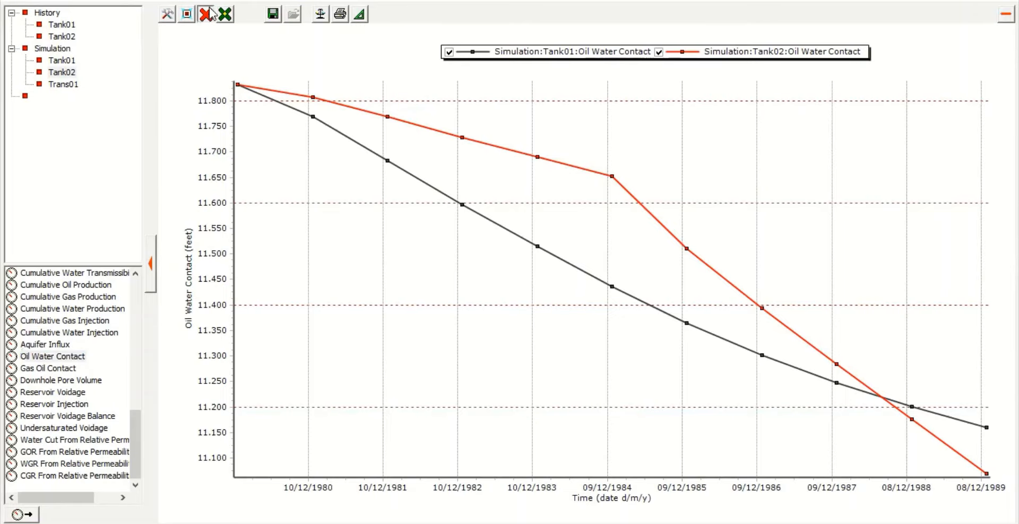
left_click(62, 60)
scroll(86, 364, "down", 12)
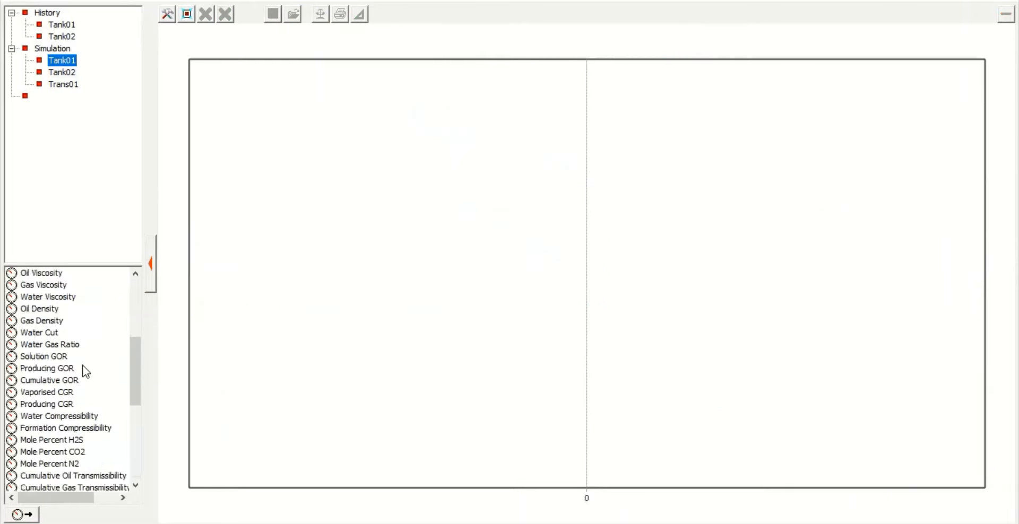
left_click(84, 368)
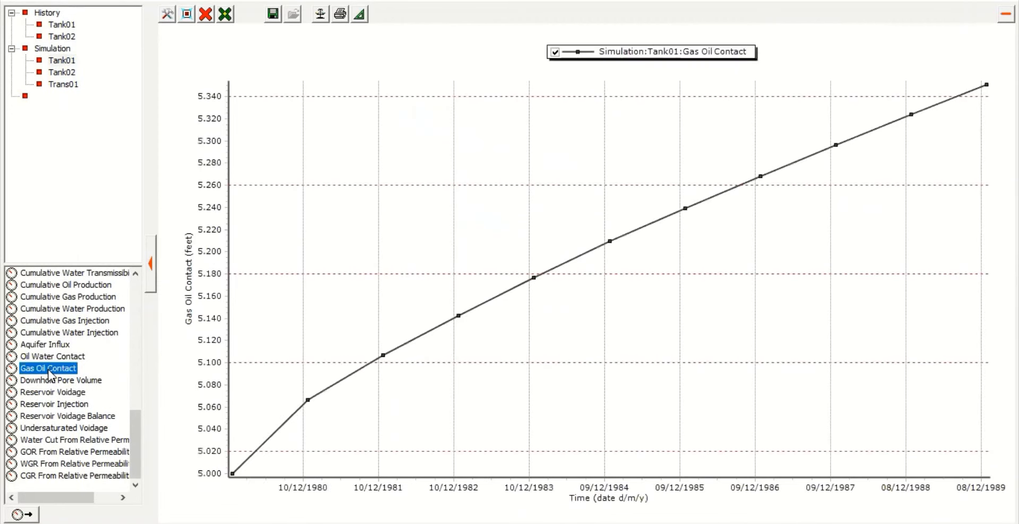
mouse_move(878, 134)
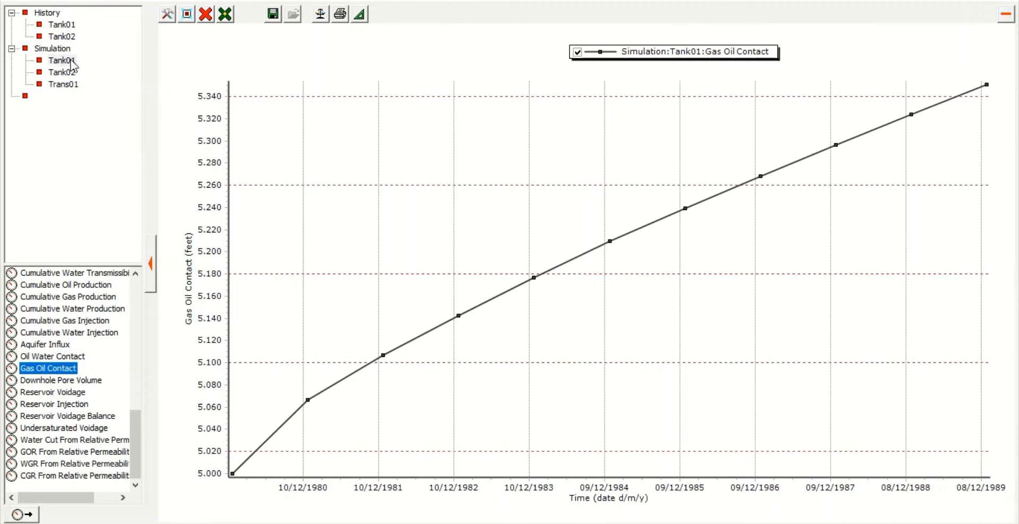
left_click(62, 72)
scroll(58, 398, "down", 10)
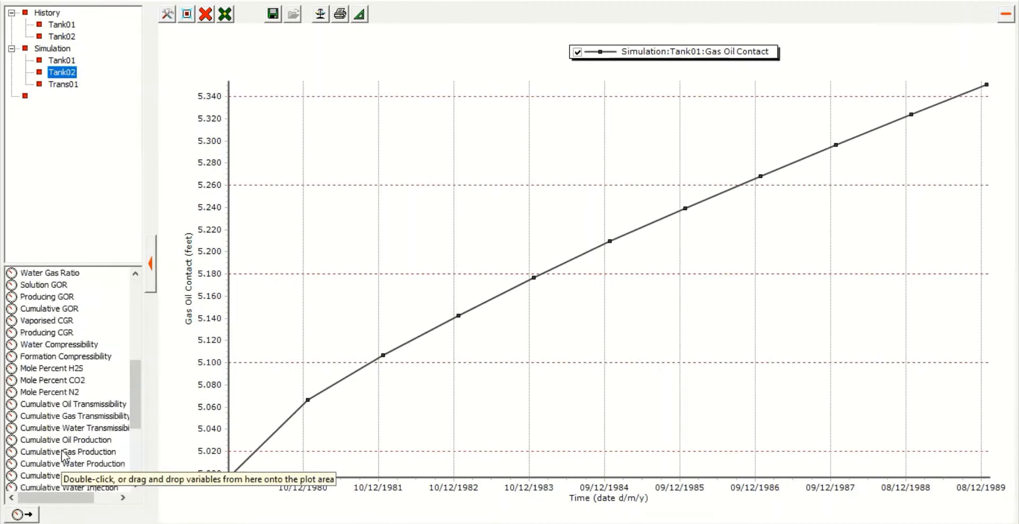
double_click(63, 368)
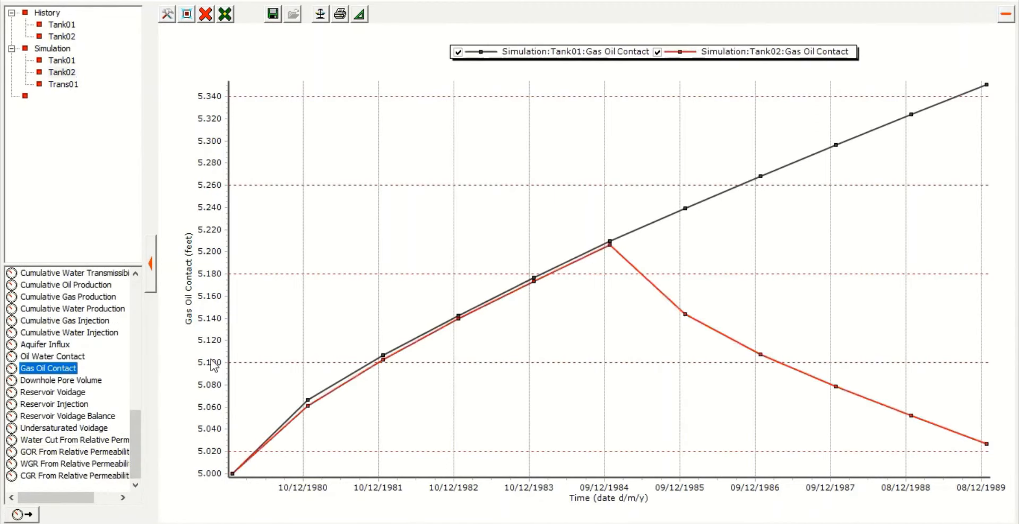
mouse_move(450, 318)
mouse_move(613, 253)
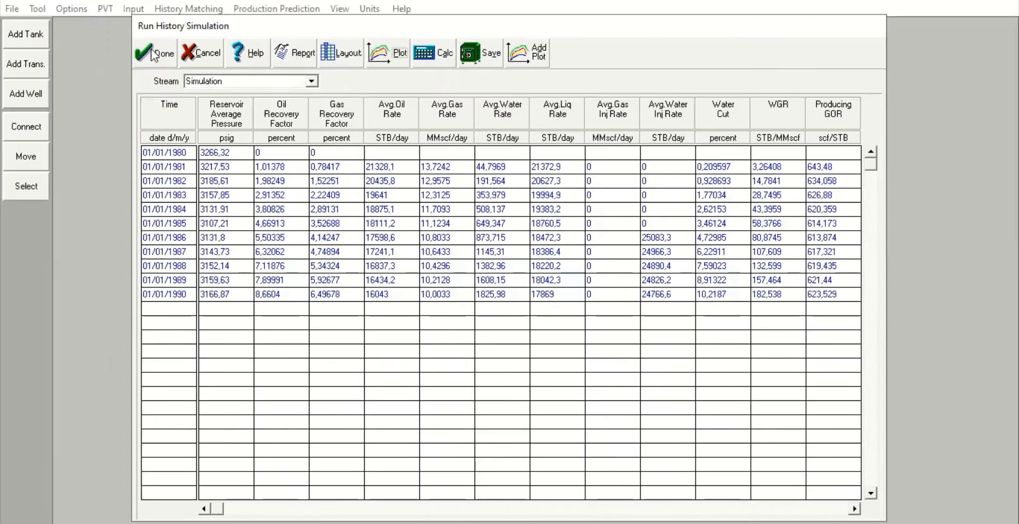
Close the simulation results, start Fw matching and regress Tank02's water fractional flow curve on the default variables.
left_click(150, 49)
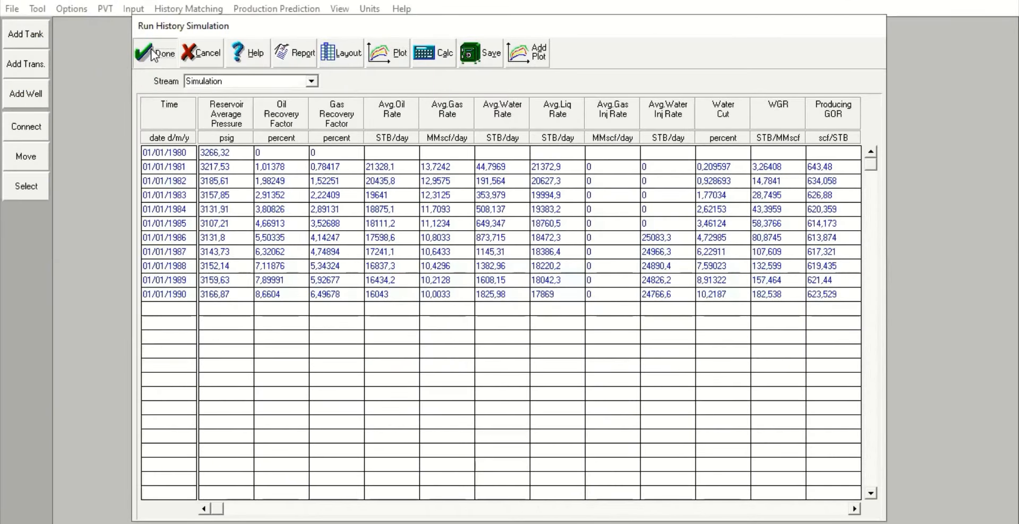
left_click(196, 10)
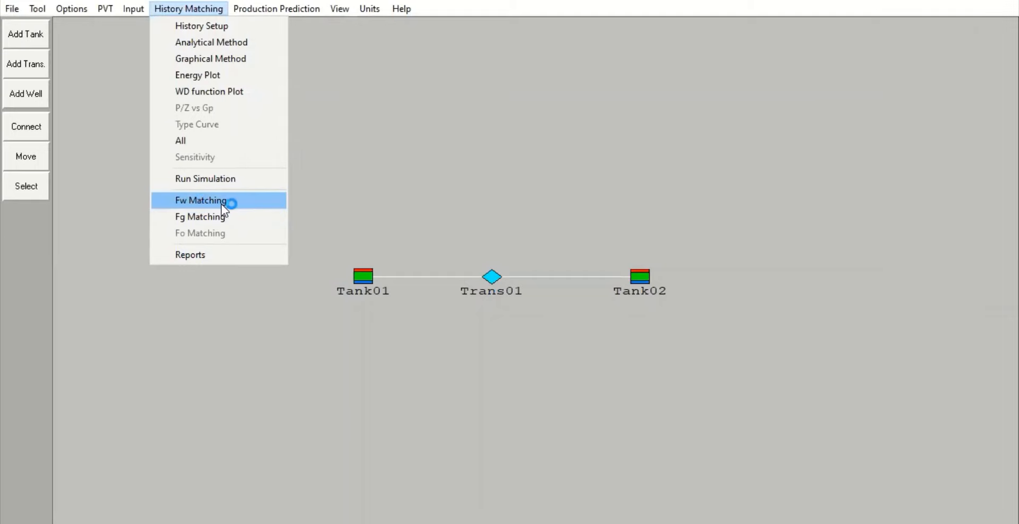
left_click(222, 205)
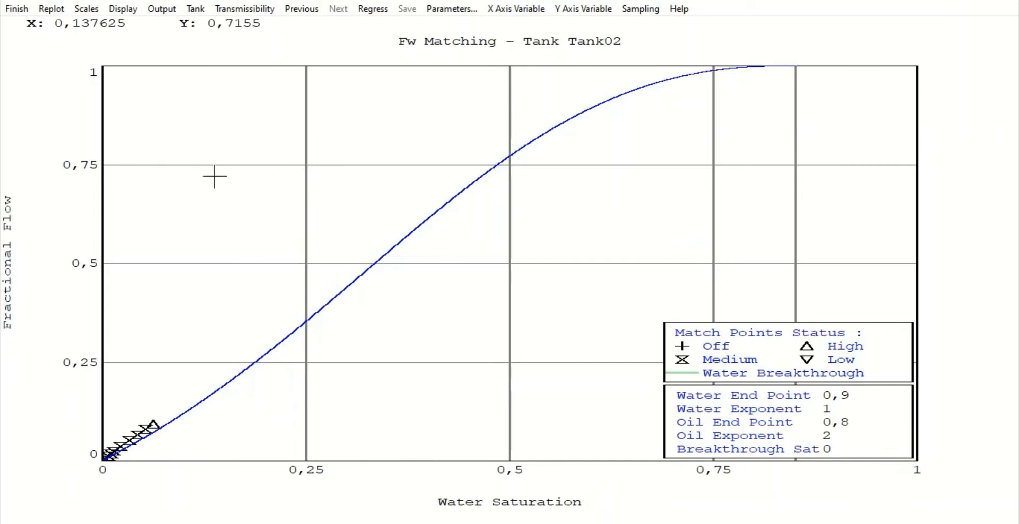
left_click(379, 11)
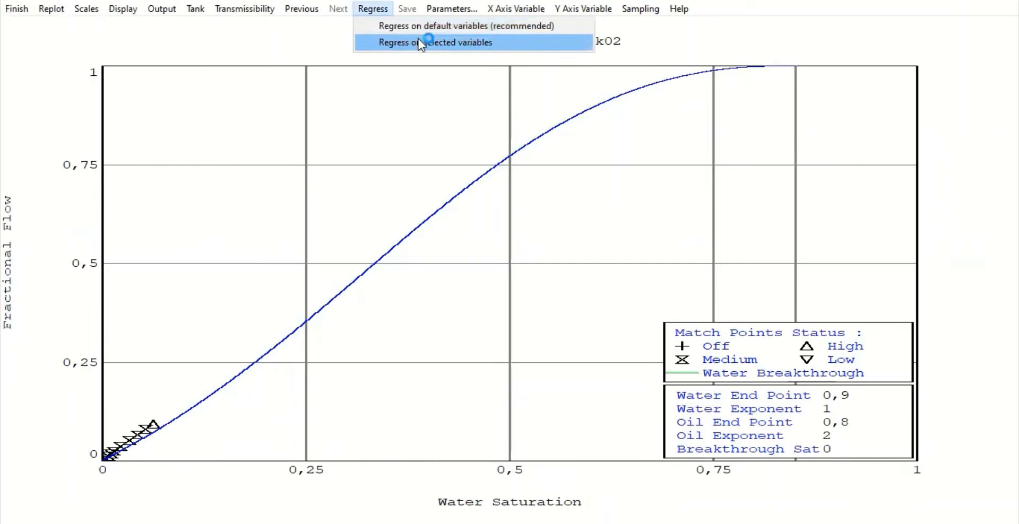
left_click(536, 27)
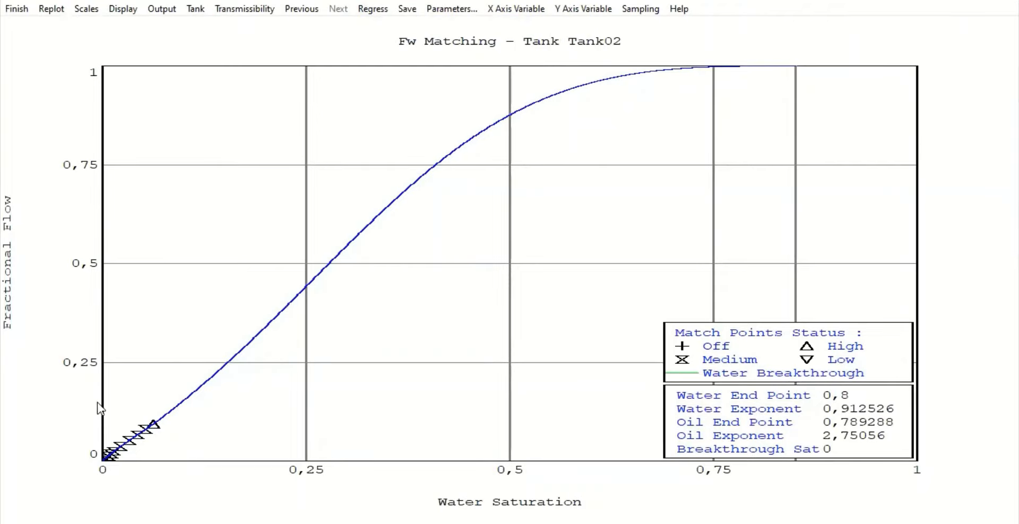
Review Tank02's Fw fit and matching parameters, rerun the regression and save the results in the tank's relative permeability parameters.
left_click_drag(104, 400, 187, 477)
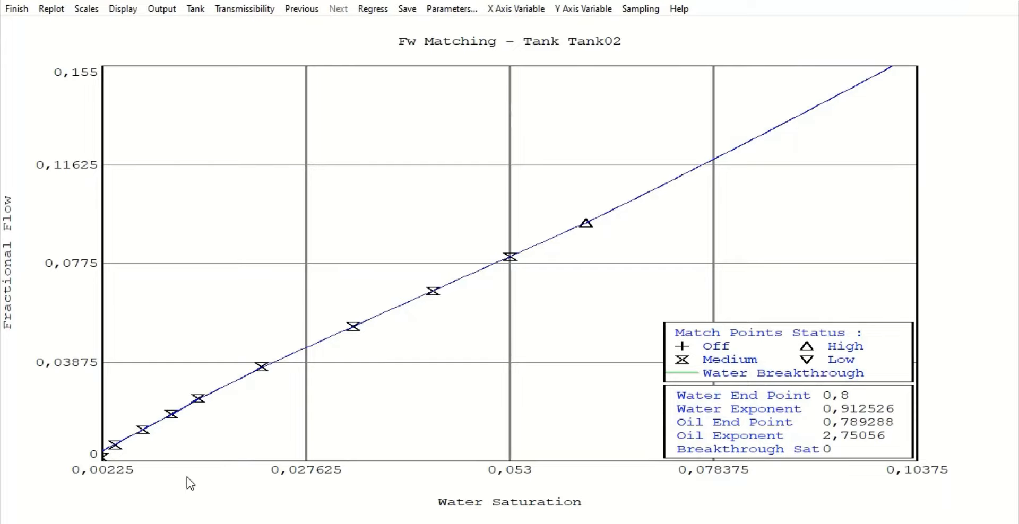
left_click(43, 12)
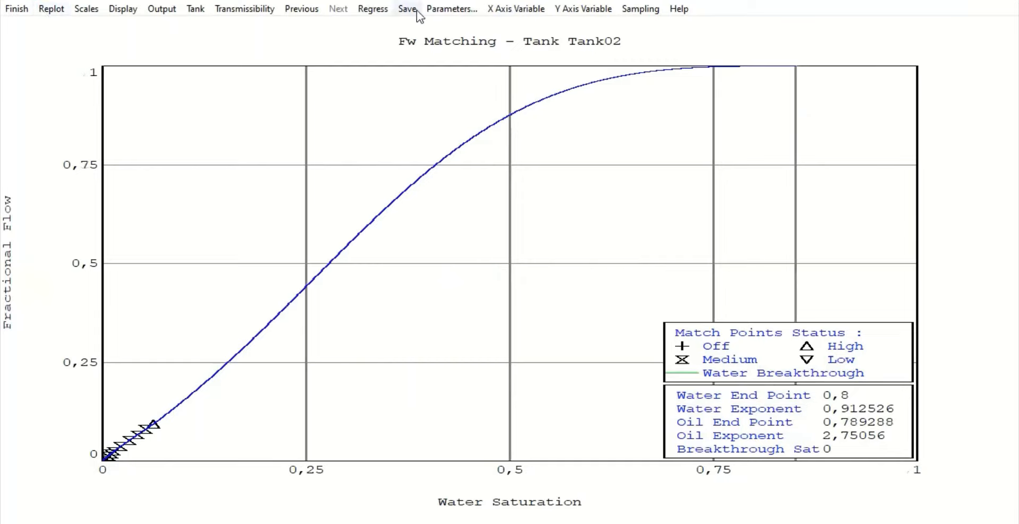
left_click(449, 8)
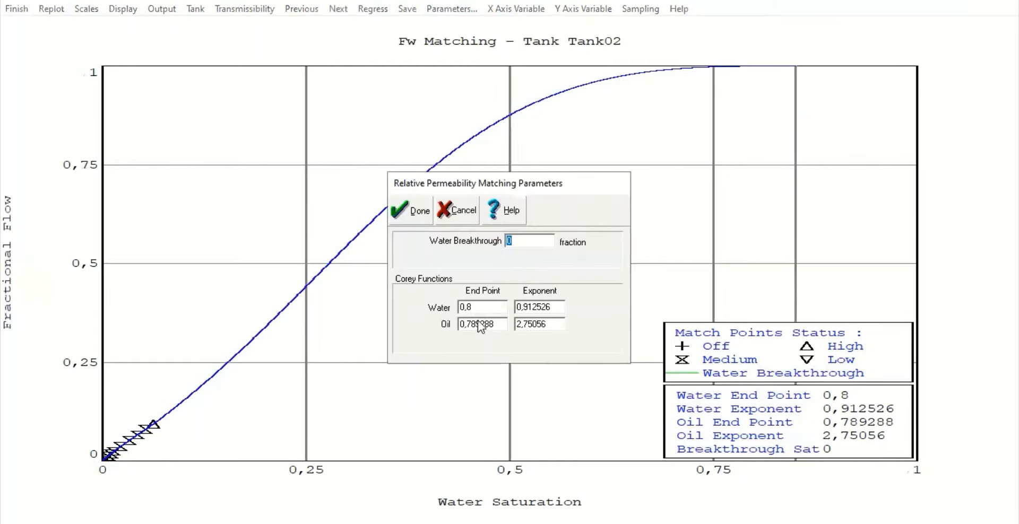
left_click(411, 210)
left_click(372, 9)
left_click(21, 11)
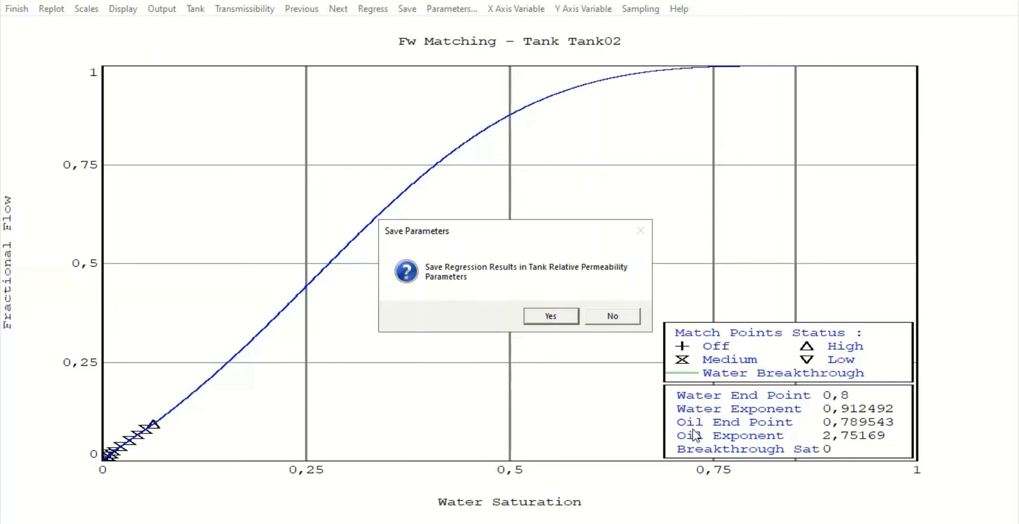
left_click(558, 319)
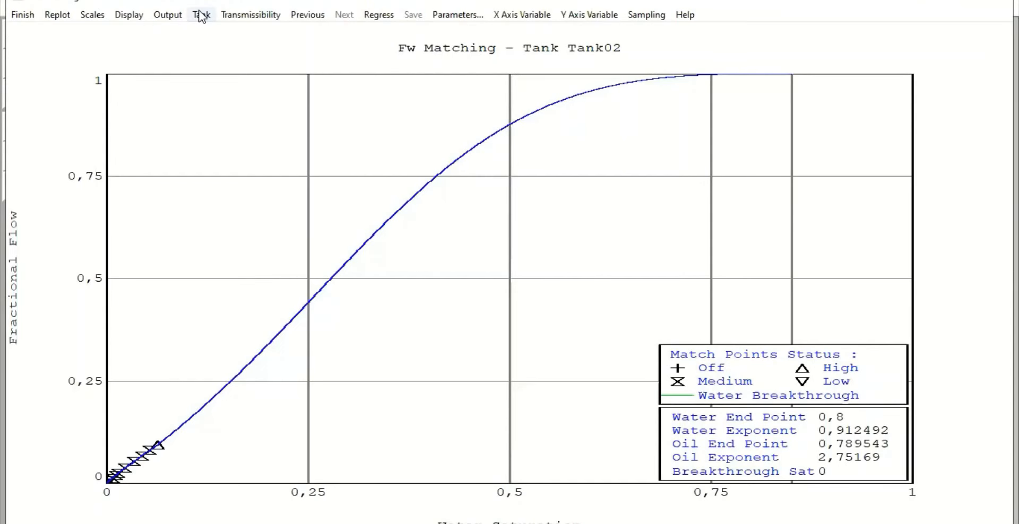
Regress the water fractional flow curve of Tank01 and save the results in its relative permeability parameters.
left_click(202, 14)
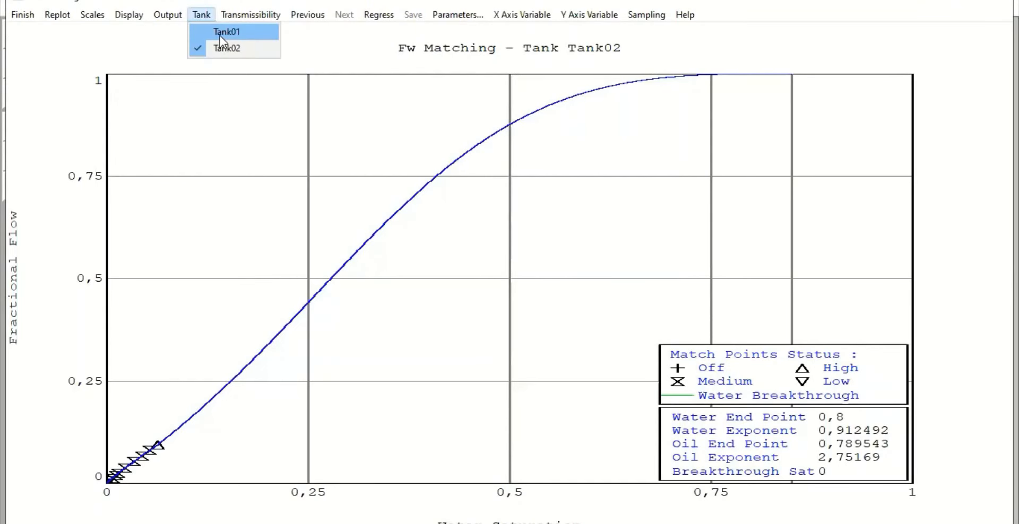
left_click(220, 37)
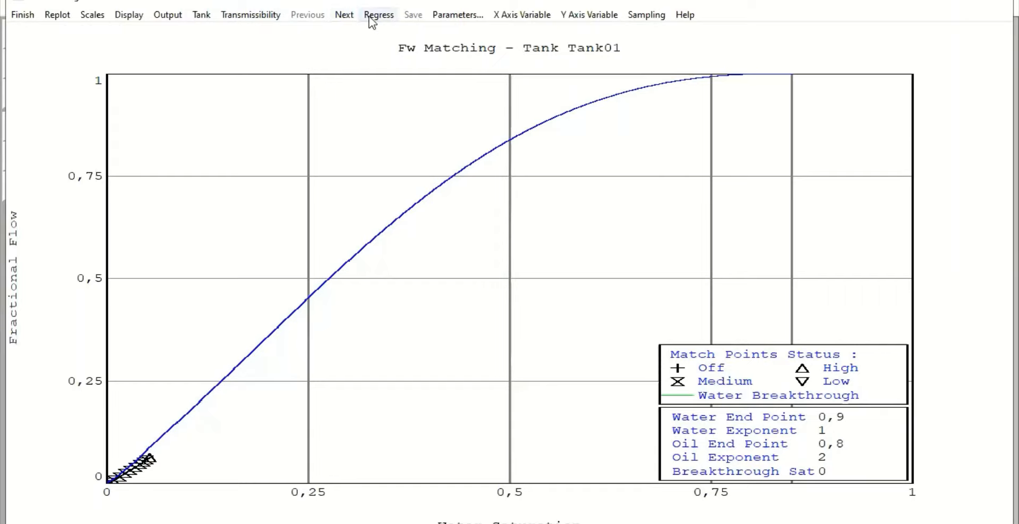
left_click(371, 16)
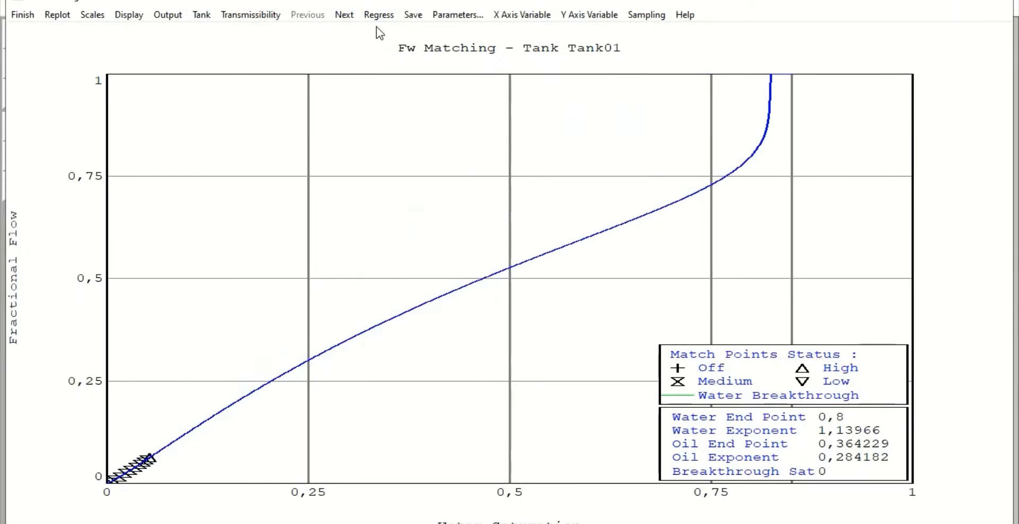
left_click(28, 20)
left_click(534, 318)
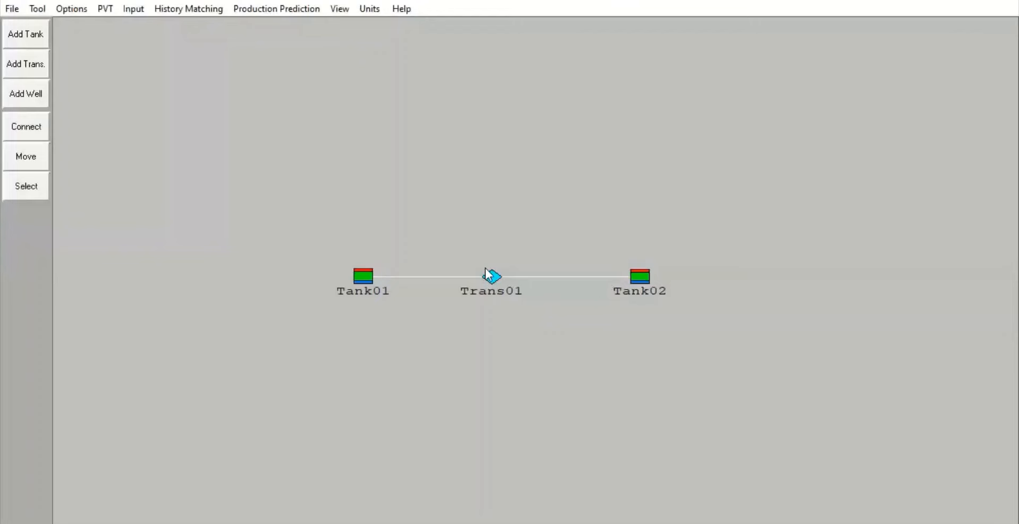
Start Fg matching, regress Tank02's gas fractional flow curve and save the results in its relative permeability parameters.
left_click(207, 15)
left_click(209, 217)
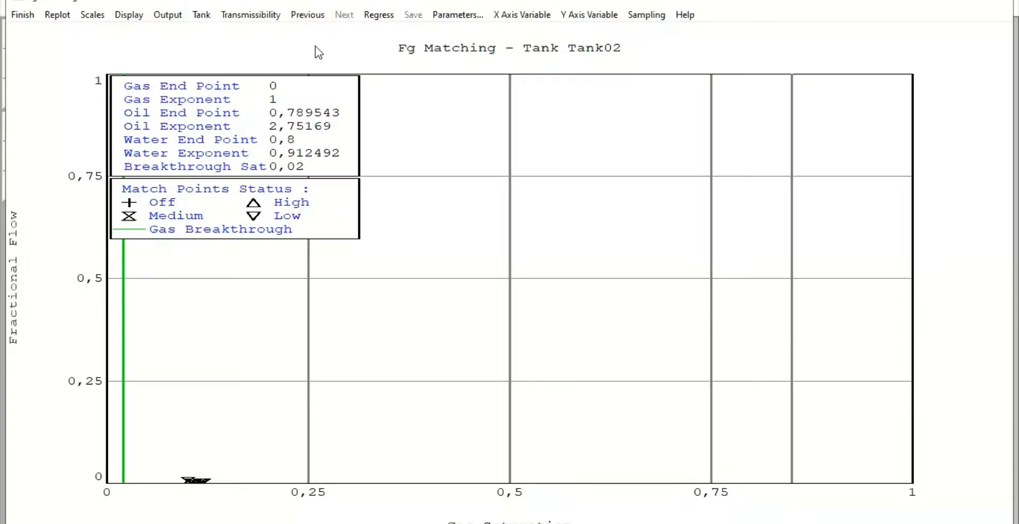
left_click(961, 2)
left_click(389, 9)
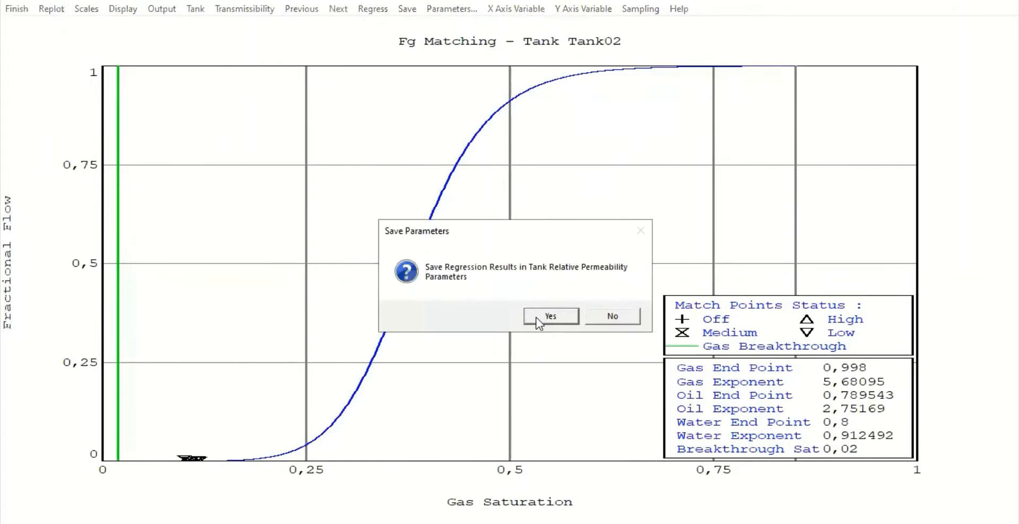
left_click(531, 315)
Regress Tank01's gas fractional flow curve on the default variables and save the results in its relative permeability parameters.
left_click_drag(360, 30, 366, 12)
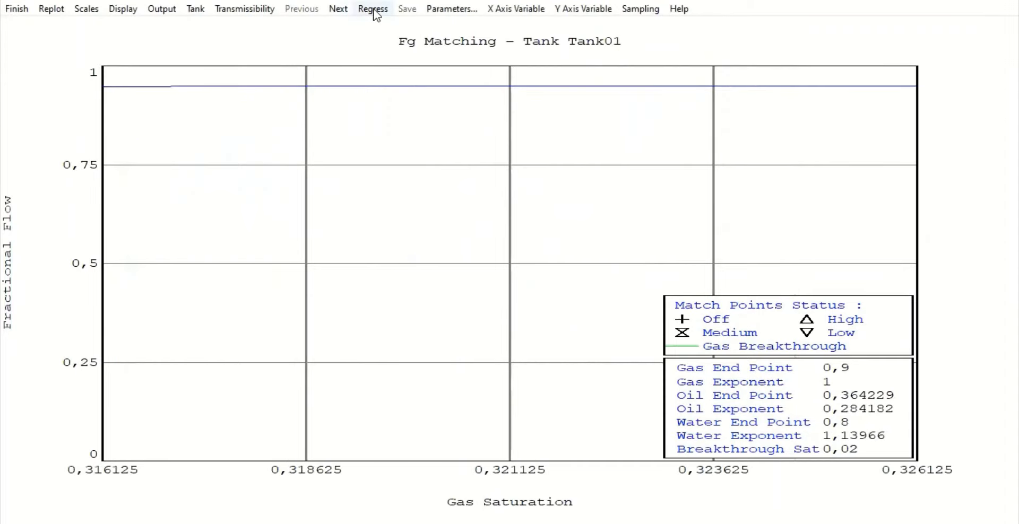
left_click(375, 8)
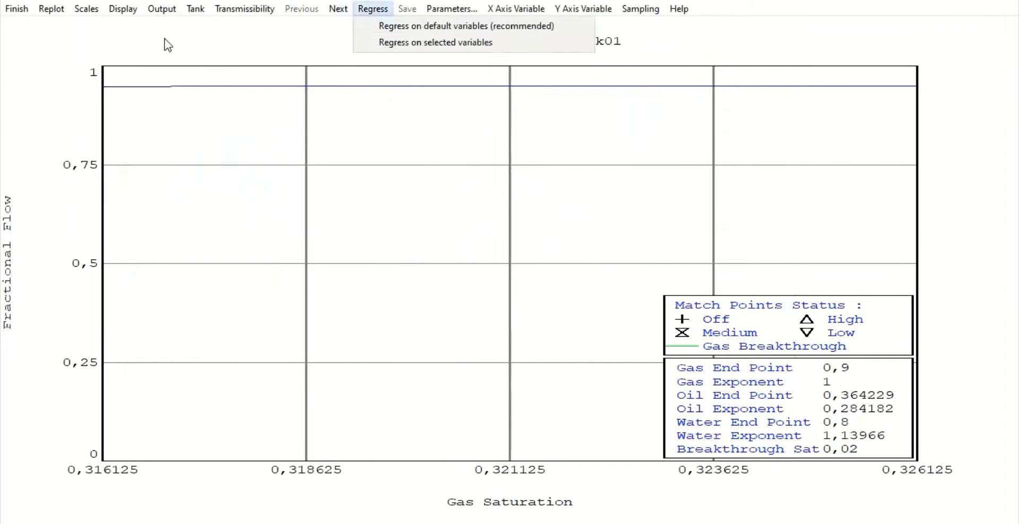
left_click(60, 10)
left_click(377, 9)
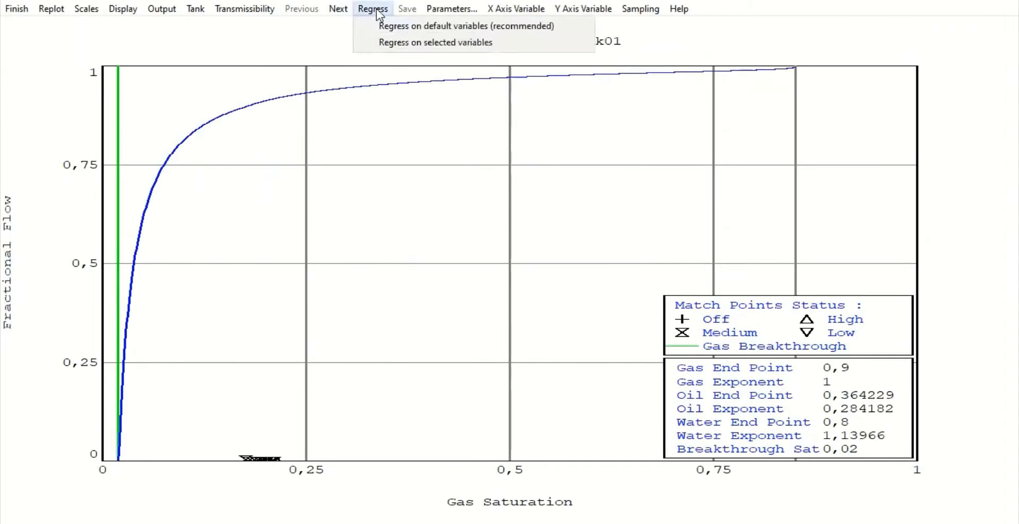
left_click(389, 26)
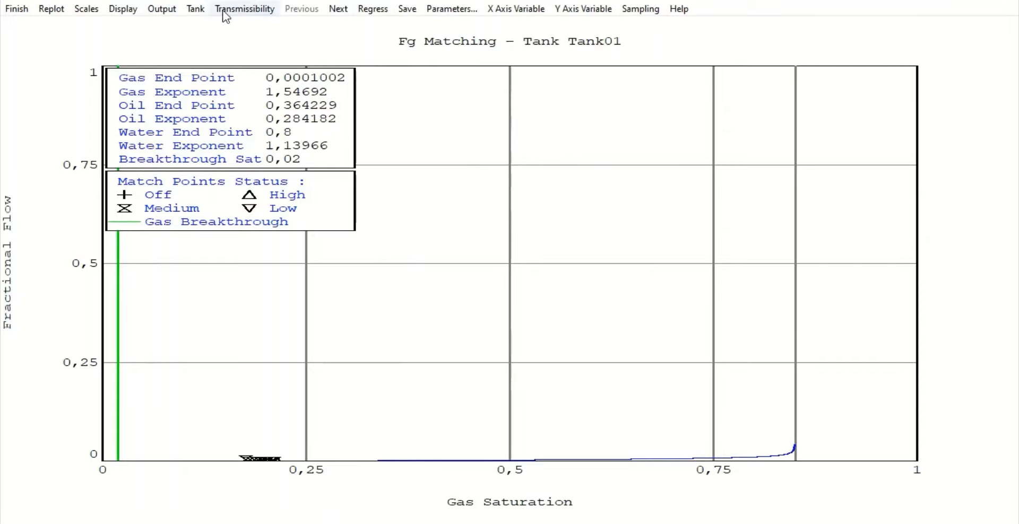
left_click(15, 8)
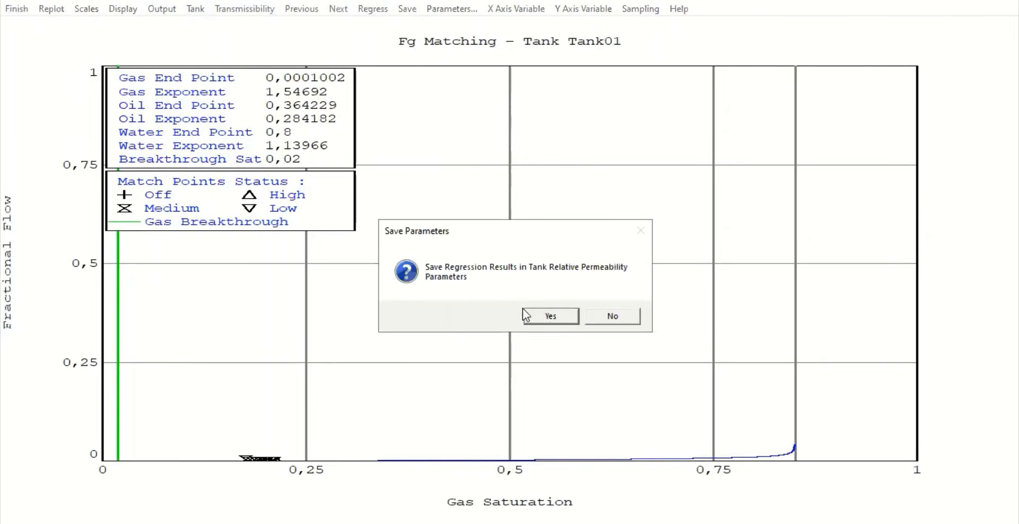
left_click(547, 317)
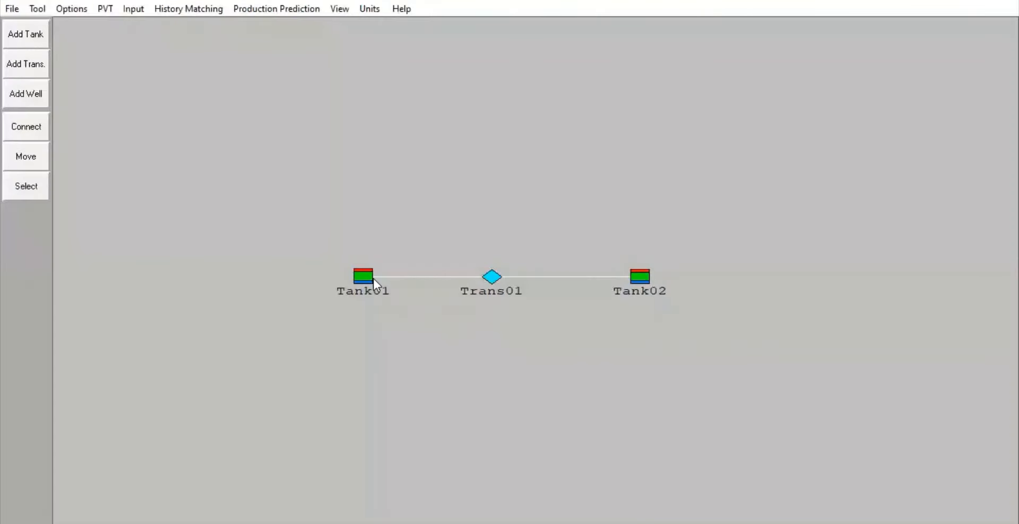
Check the matched Corey function end points and exponents in the relative permeability data of Tank01 and Tank02.
double_click(365, 281)
left_click(444, 147)
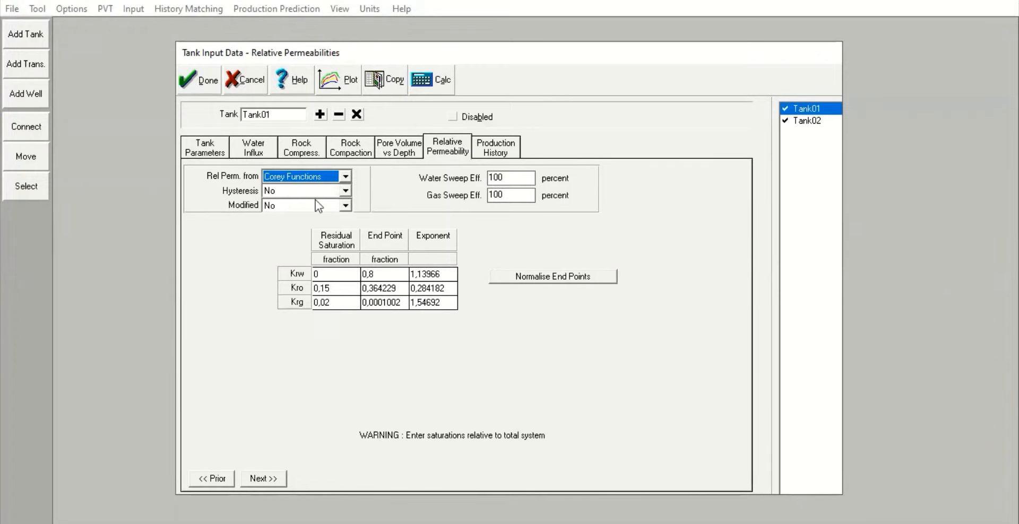
left_click(187, 82)
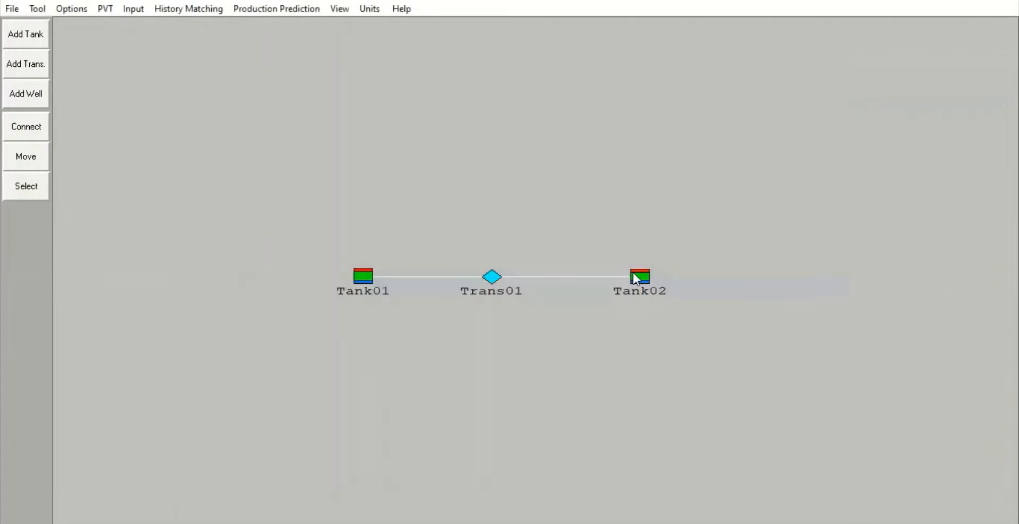
double_click(633, 274)
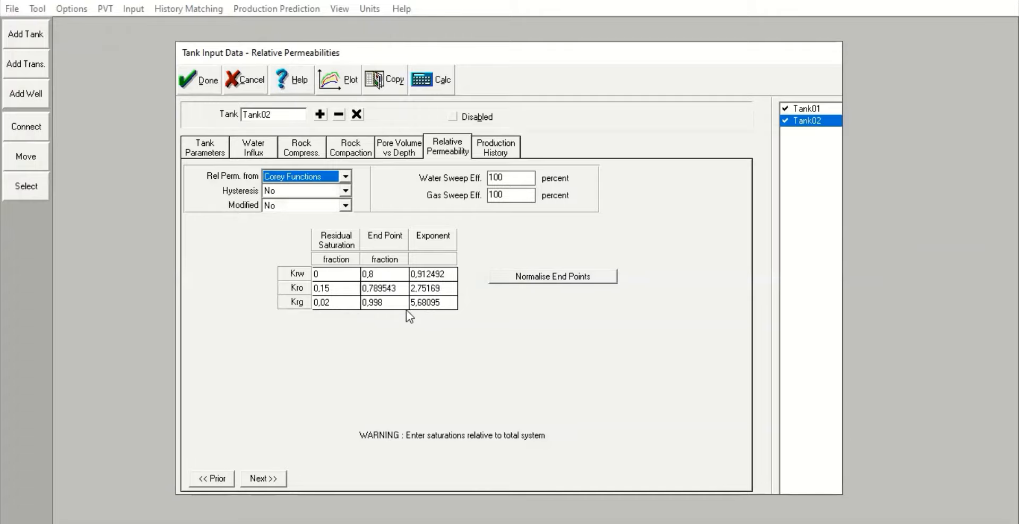
left_click(200, 85)
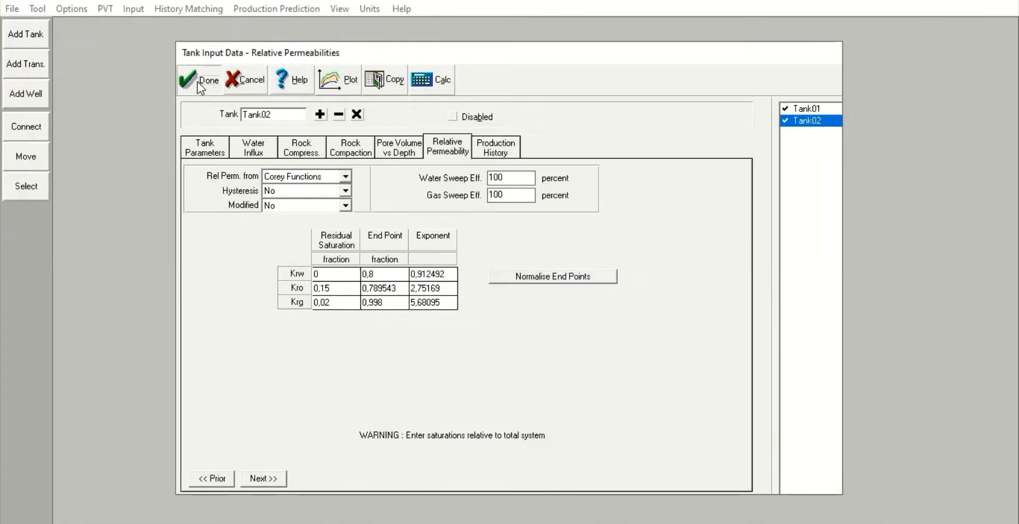